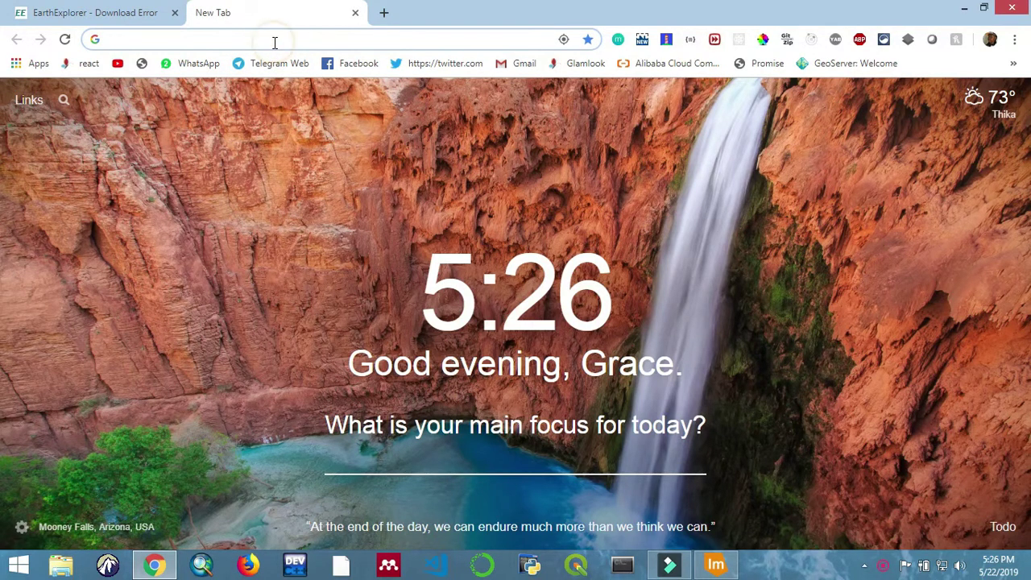
Google 'usgs earth explorer' and open the 'EarthExplorer - Home | USGS' result
type("usgs")
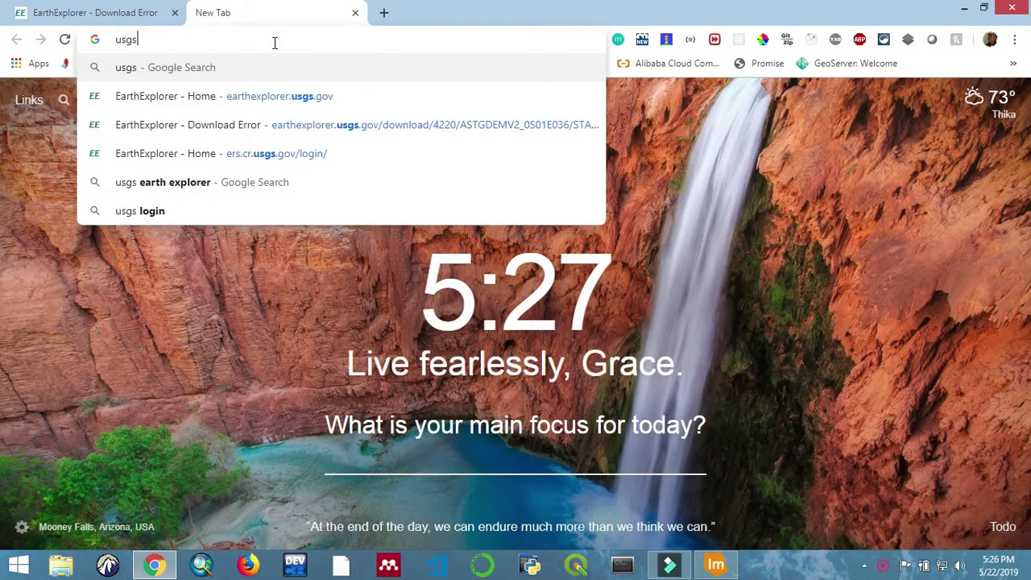
type(" earth ex")
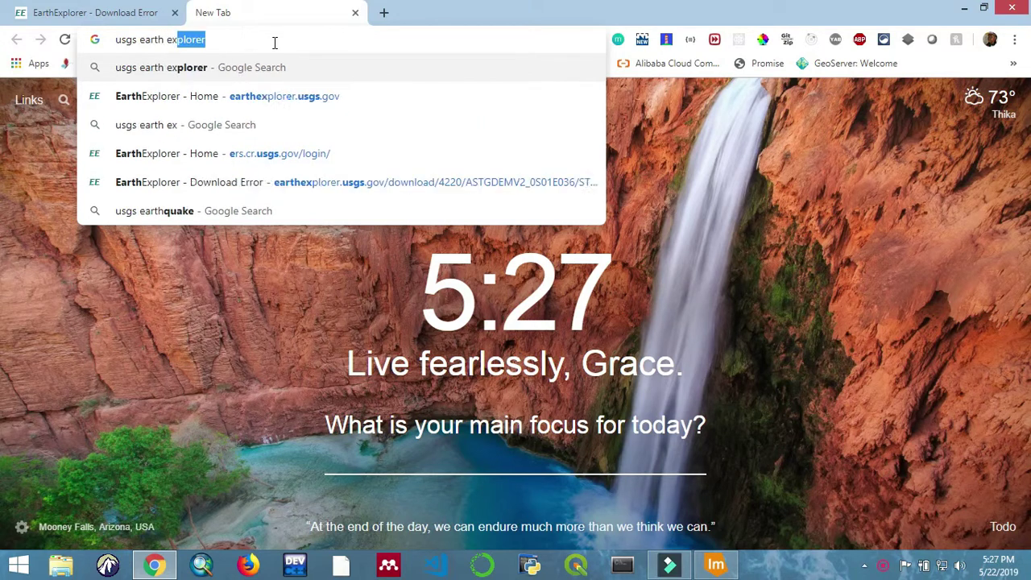
type("plorer")
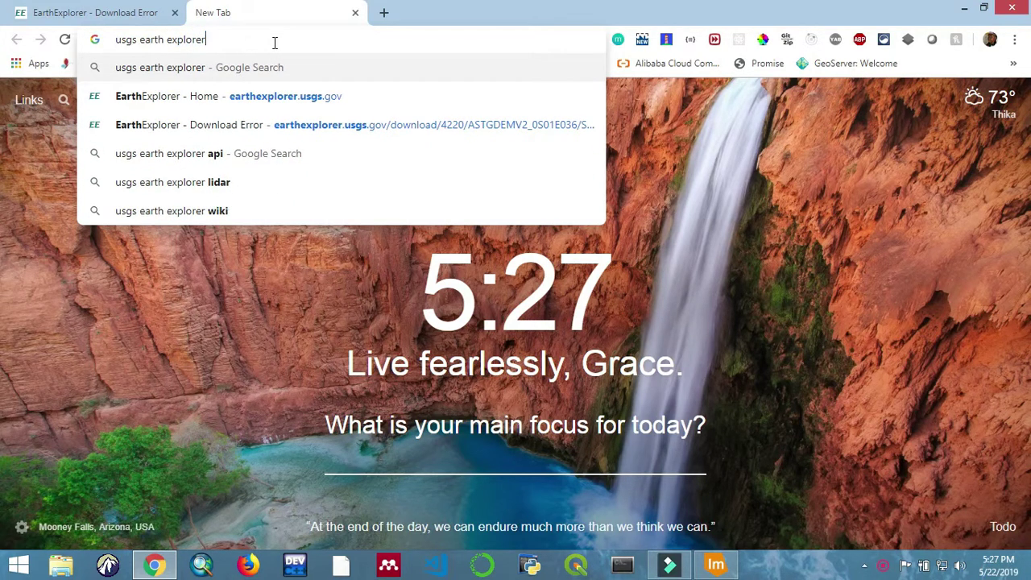
key("Return")
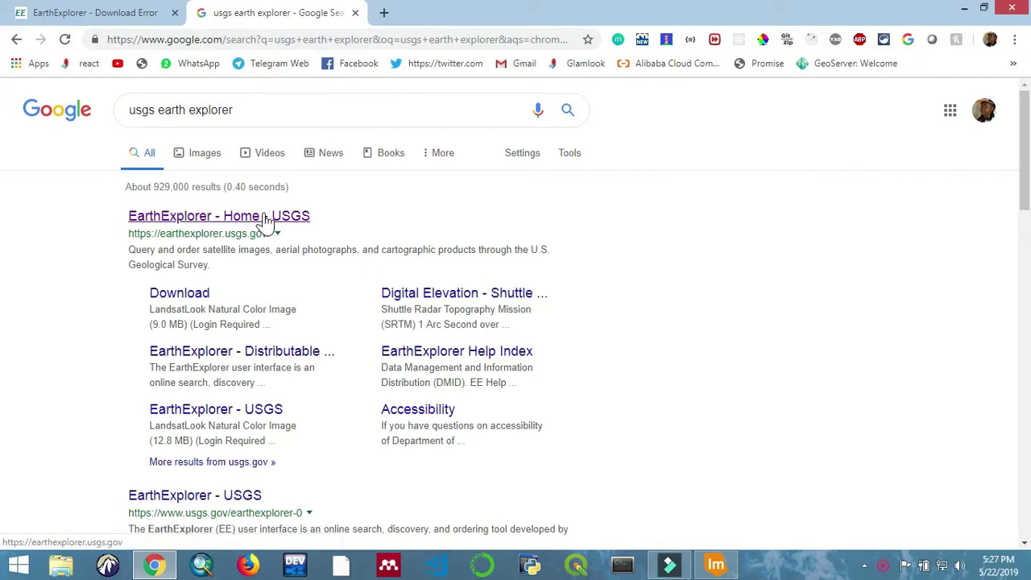
left_click(264, 218)
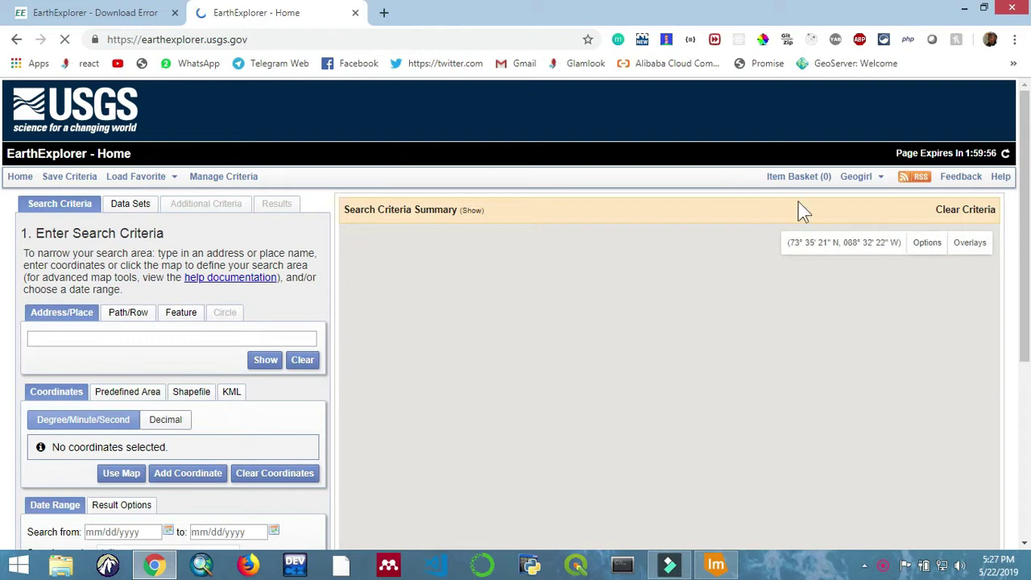
Scroll the search criteria panel and switch the search area to Path/Row
left_click(857, 179)
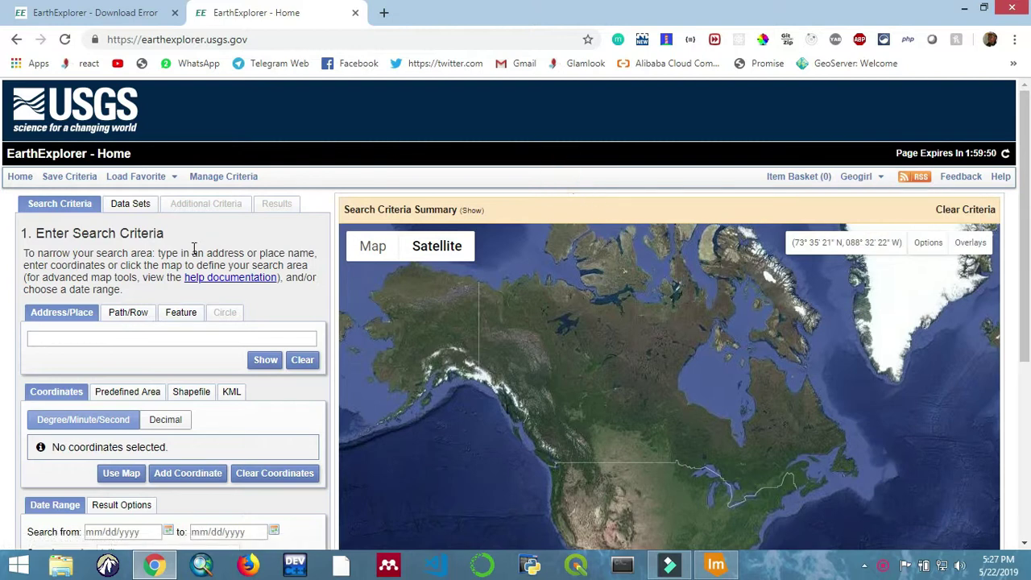
scroll(181, 318, "down", 1)
scroll(182, 318, "down", 2)
scroll(181, 318, "up", 2)
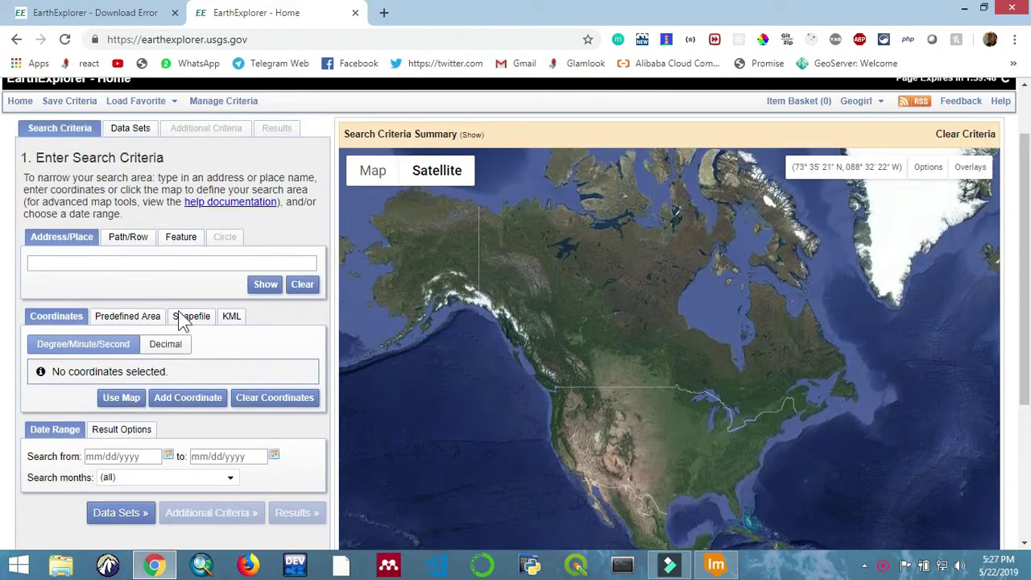
scroll(181, 318, "down", 1)
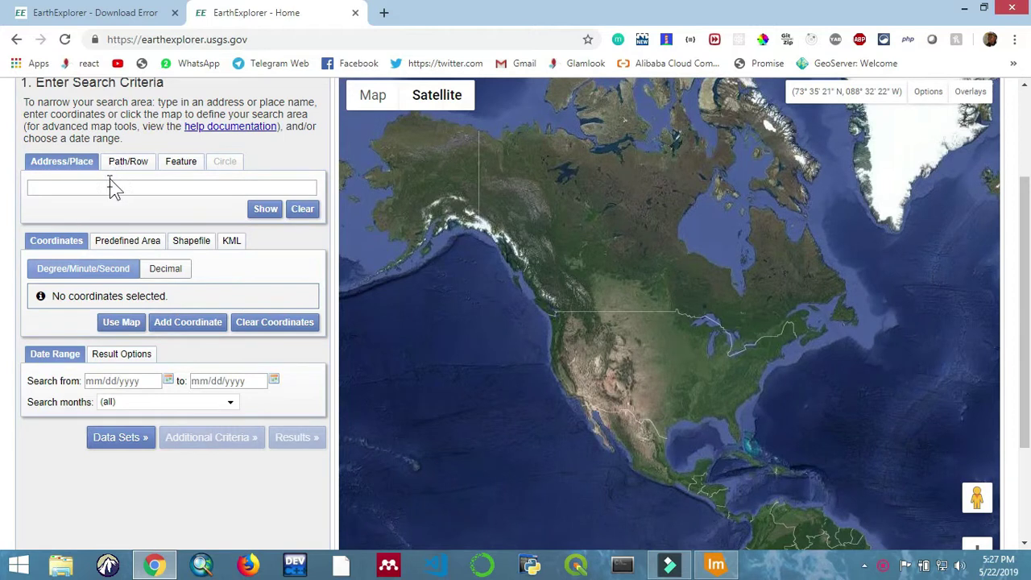
left_click(110, 184)
left_click(123, 161)
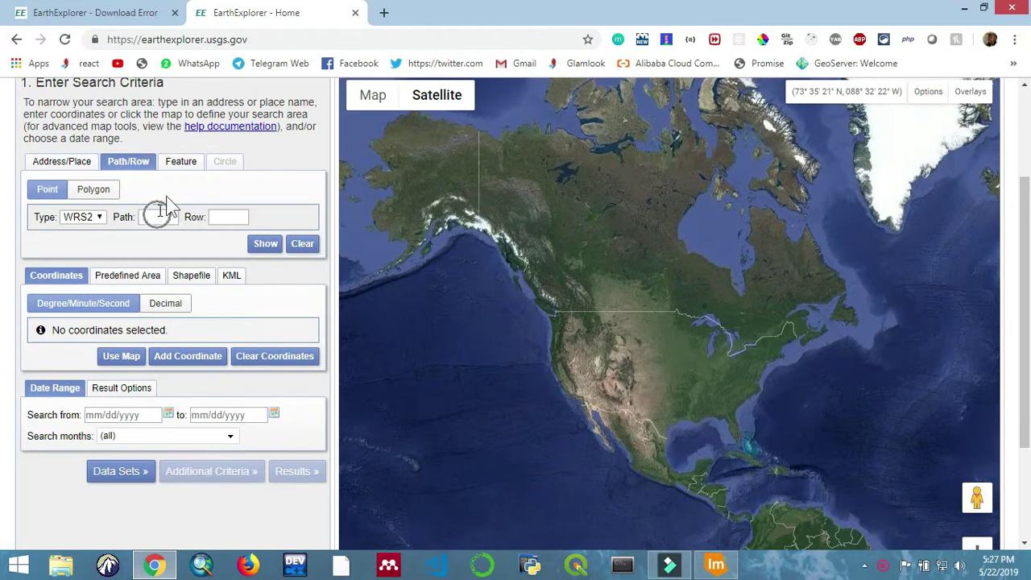
Browse the Feature tab's state and feature-type lists, then return to Path/Row
left_click(180, 161)
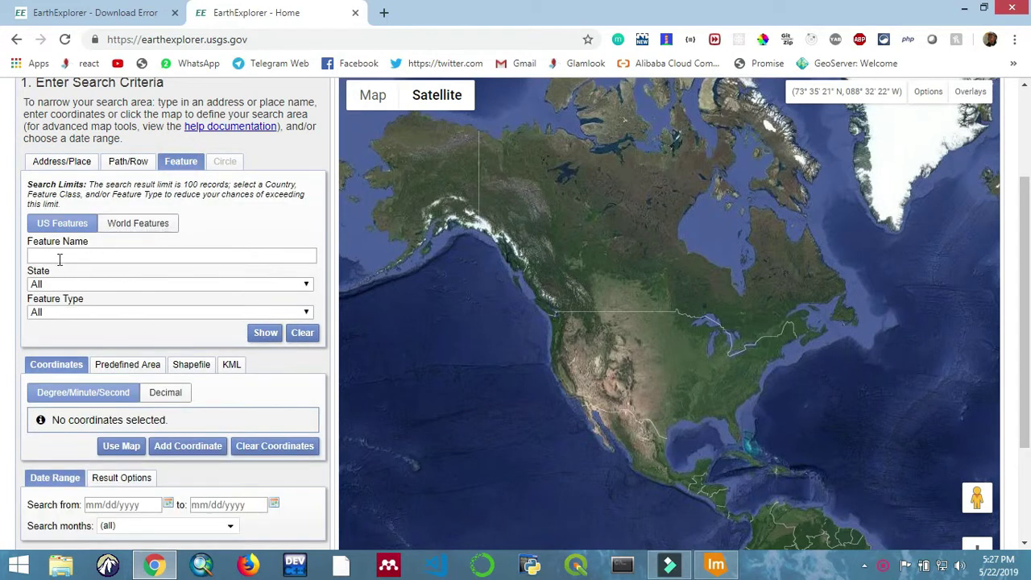
left_click(291, 280)
left_click(286, 314)
left_click(286, 314)
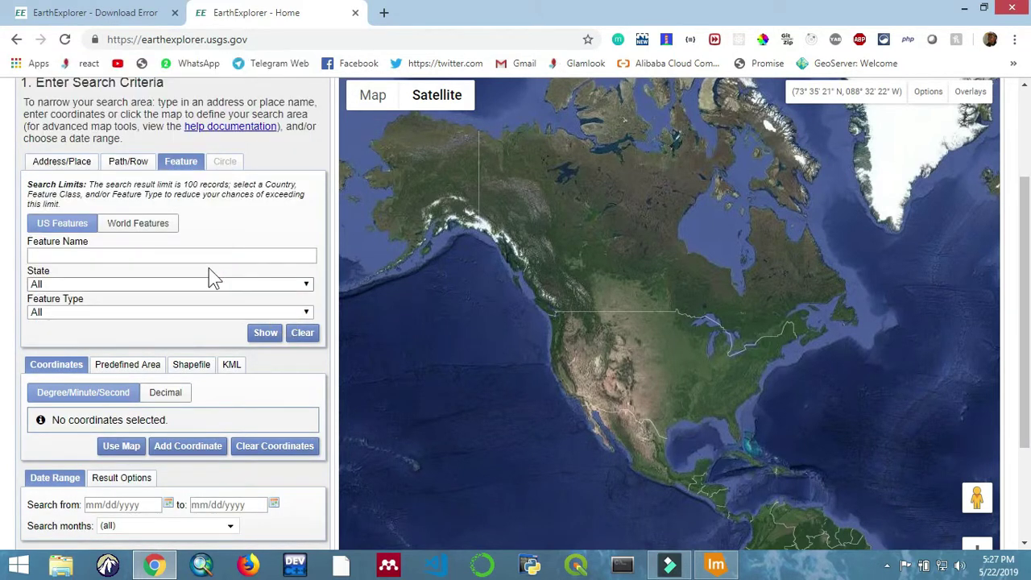
left_click(129, 161)
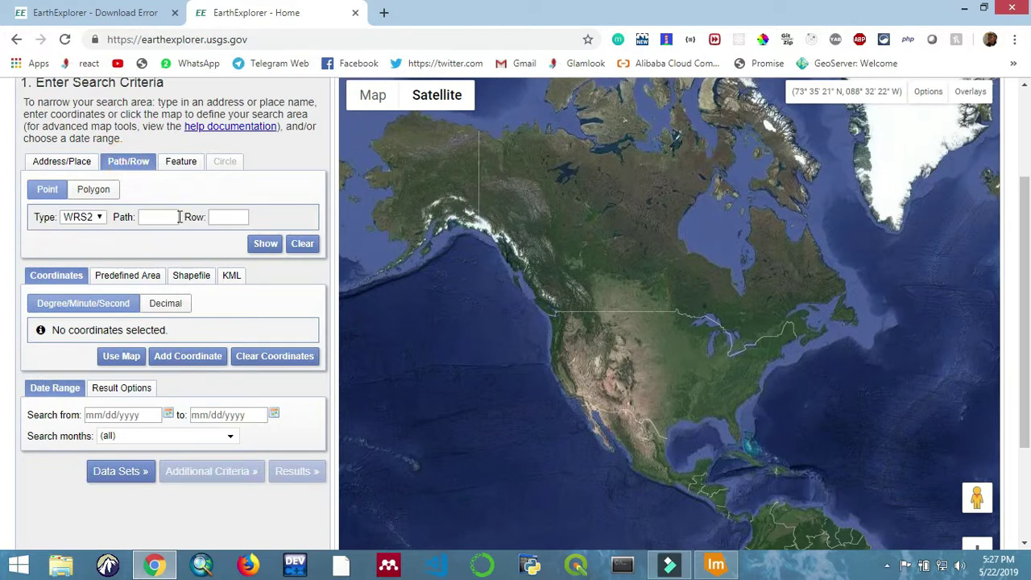
scroll(161, 221, "down", 2)
Try a WRS2 path/row polygon search, show it on the map, then switch to single point
left_click(100, 120)
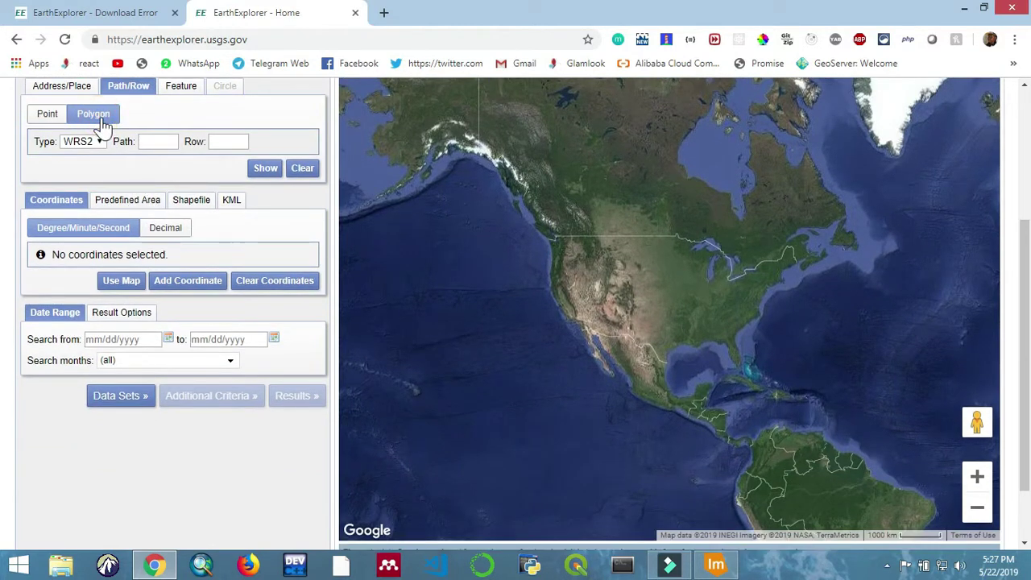
left_click(170, 142)
left_click(228, 146)
left_click(257, 171)
left_click(47, 118)
left_click(263, 173)
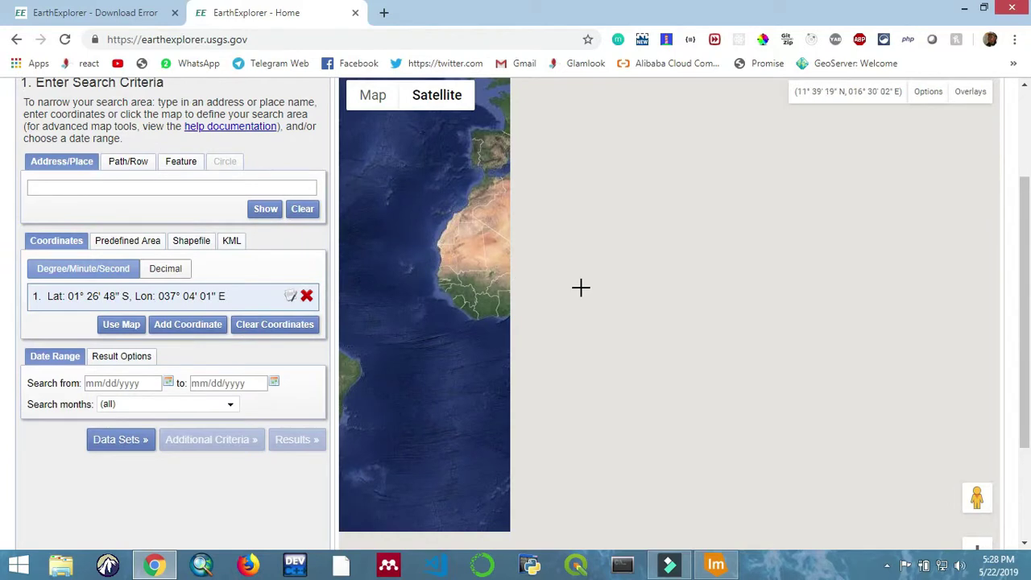
Return to Path/Row polygon mode and clear the earlier search-area coordinates
scroll(672, 345, "up", 2)
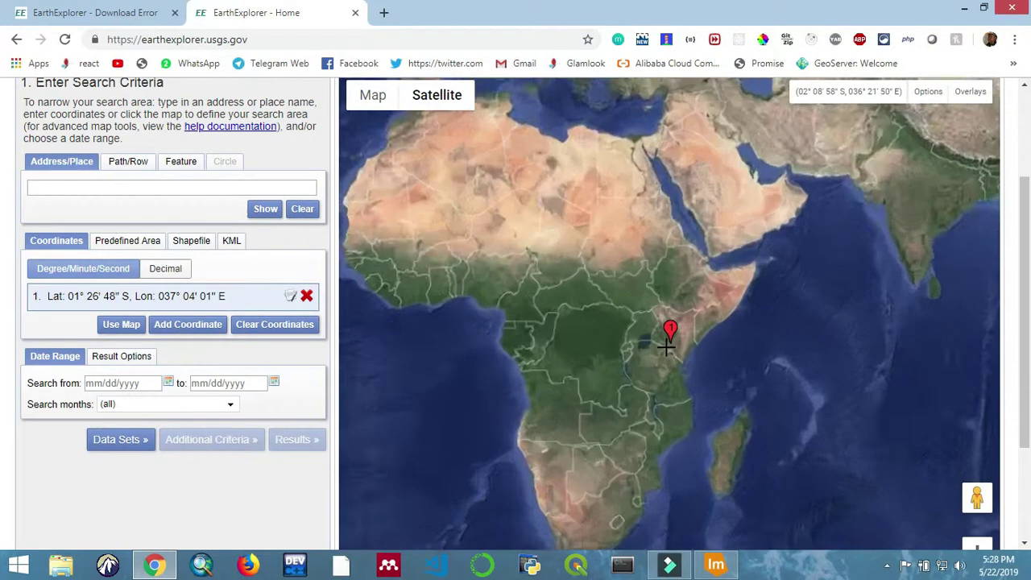
scroll(680, 341, "up", 2)
scroll(682, 343, "up", 2)
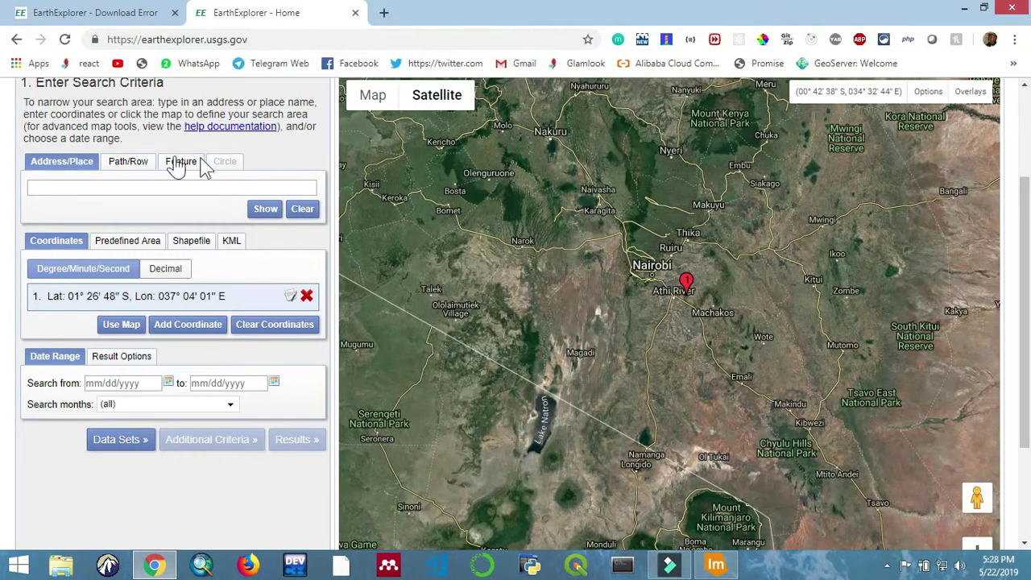
left_click(129, 161)
left_click(91, 194)
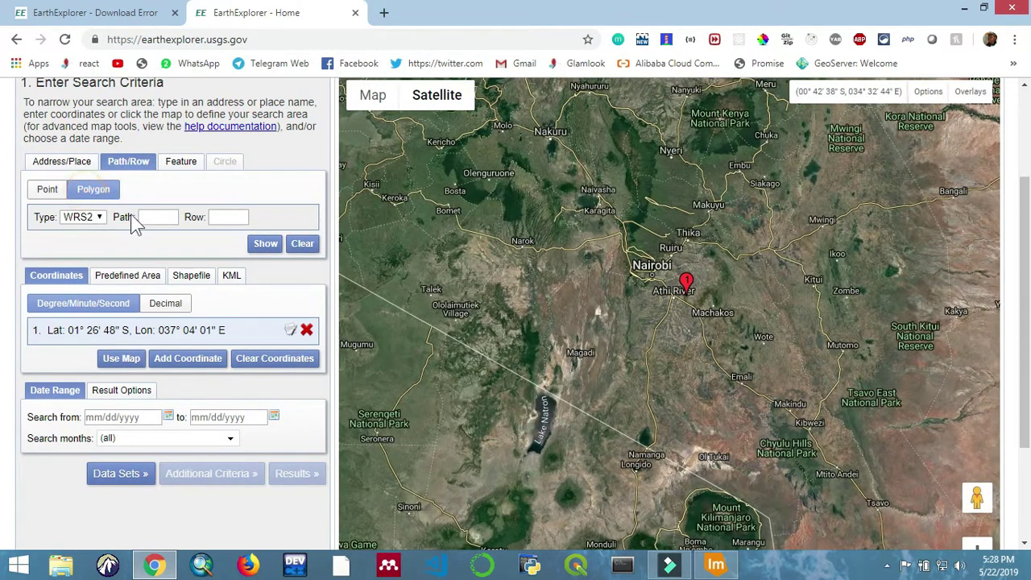
left_click(176, 218)
left_click(266, 244)
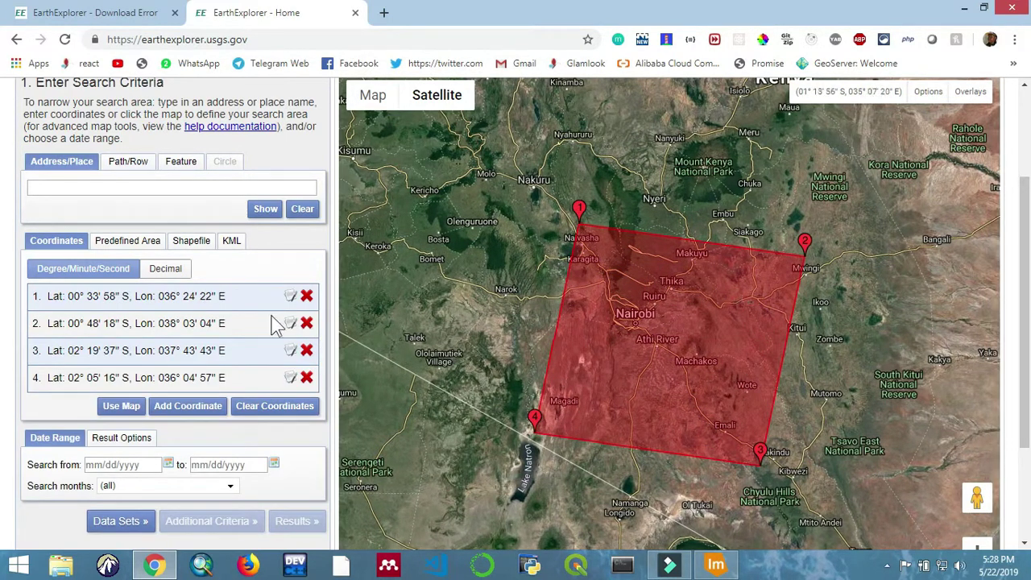
scroll(58, 377, "down", 2)
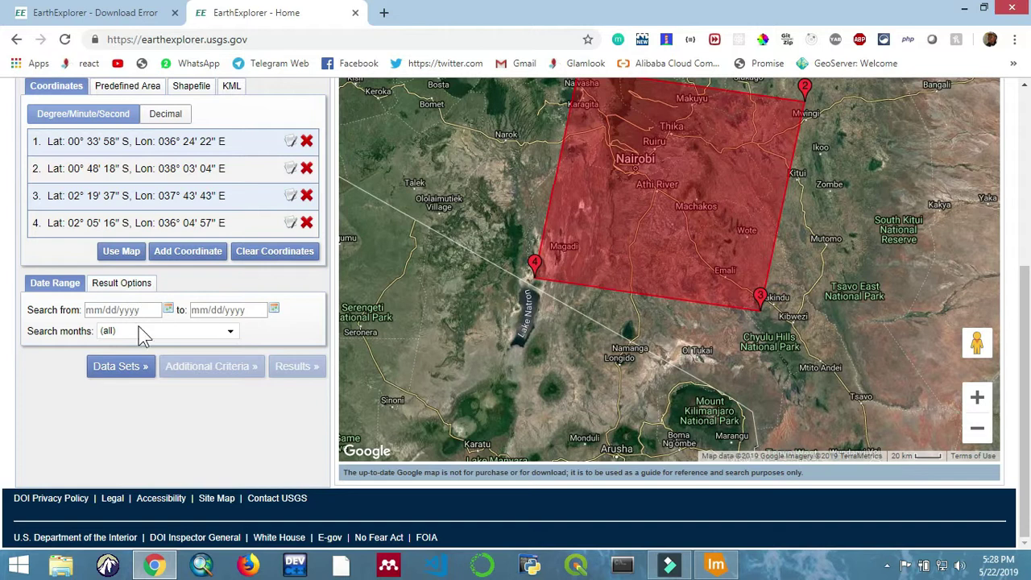
Set the search start date to 01/01/2017 using the calendar
left_click(128, 313)
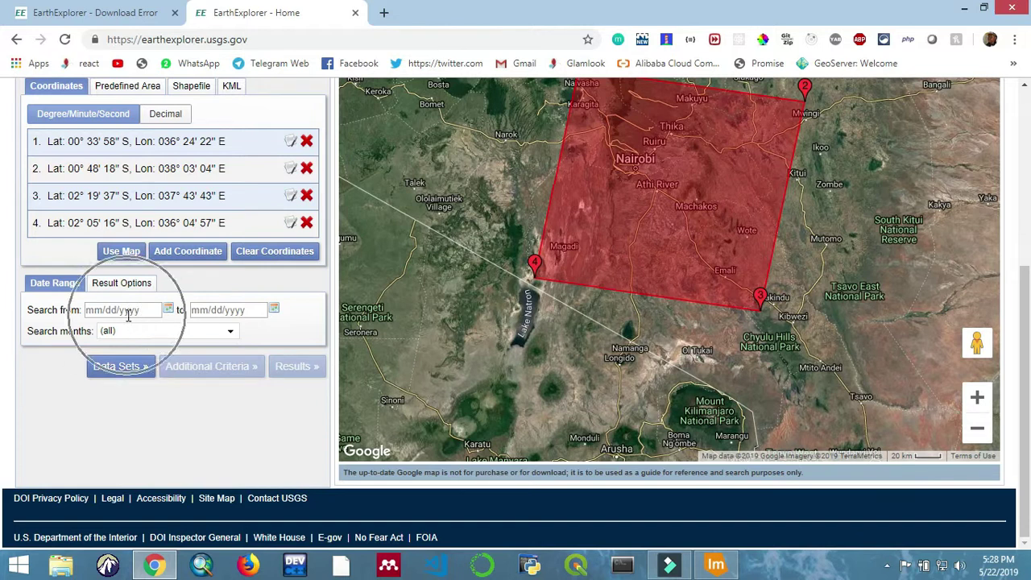
left_click(169, 310)
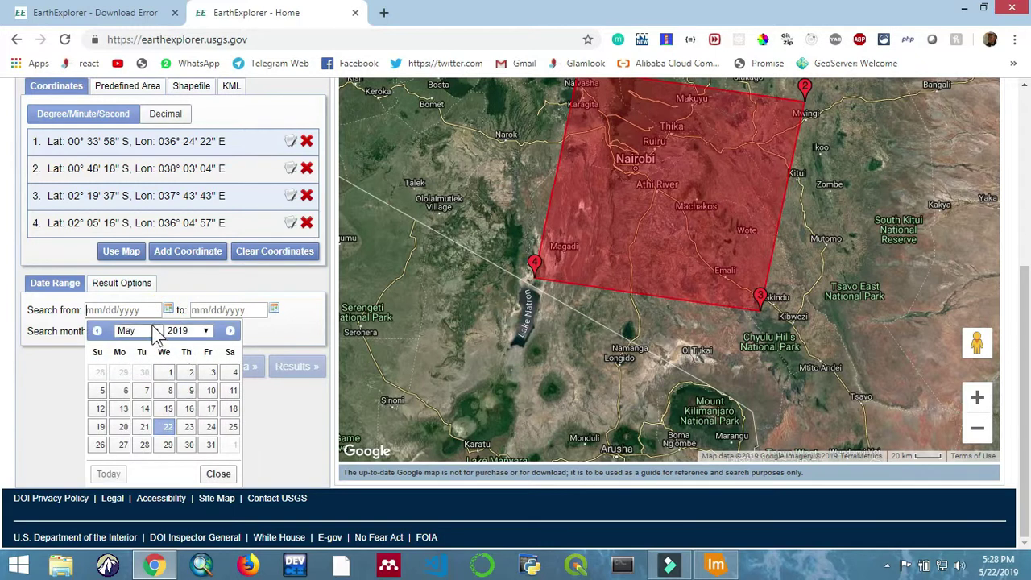
left_click(156, 333)
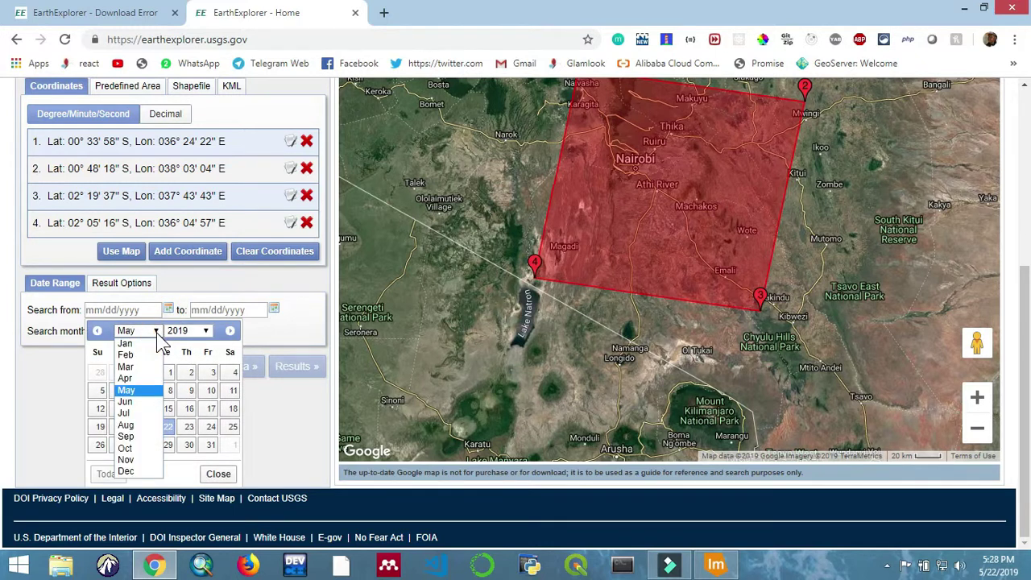
left_click(156, 333)
left_click(150, 345)
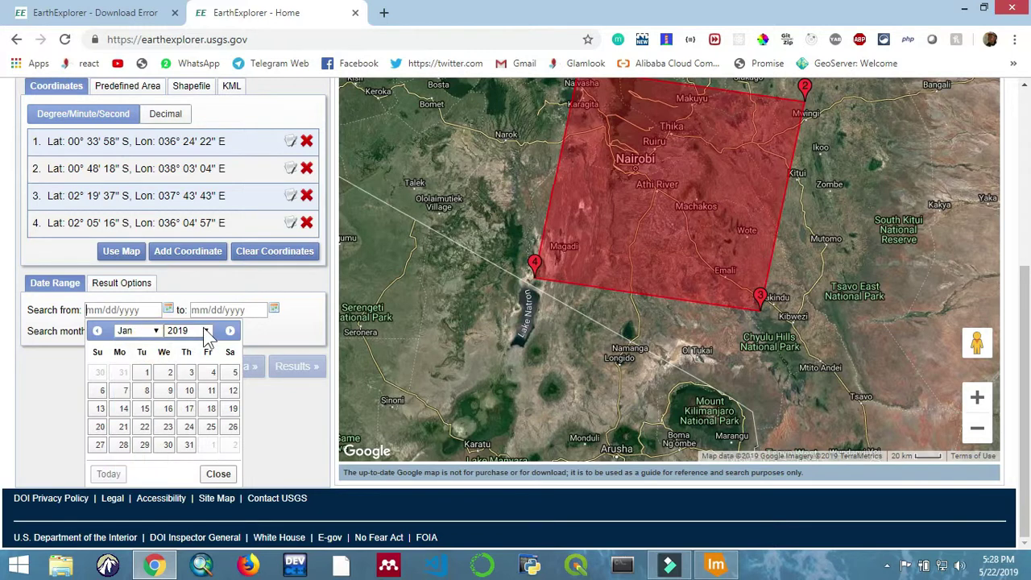
left_click(207, 332)
left_click(198, 294)
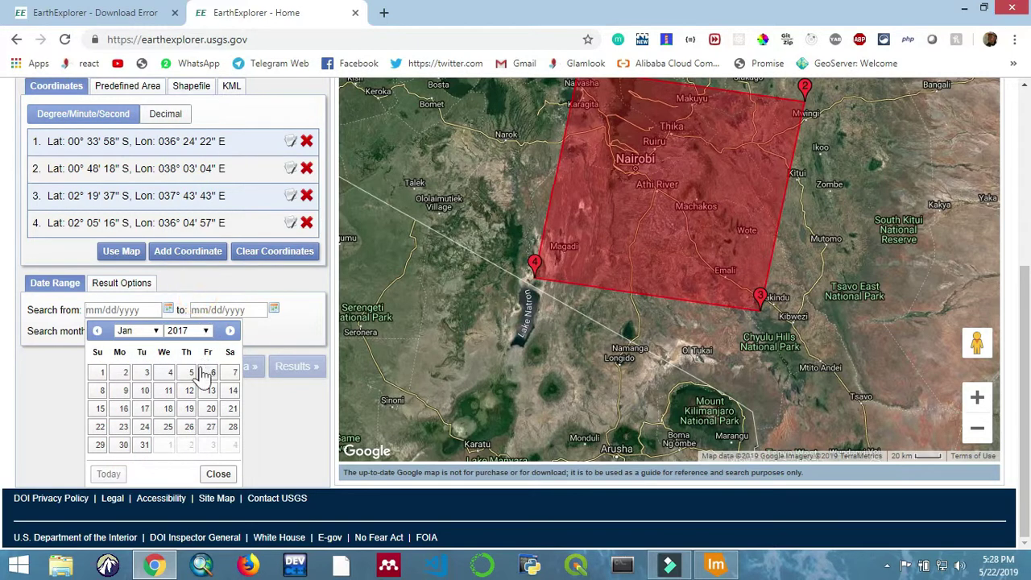
left_click(102, 373)
Set the end date to 05/22/2019 and confirm all months stay included
left_click(241, 313)
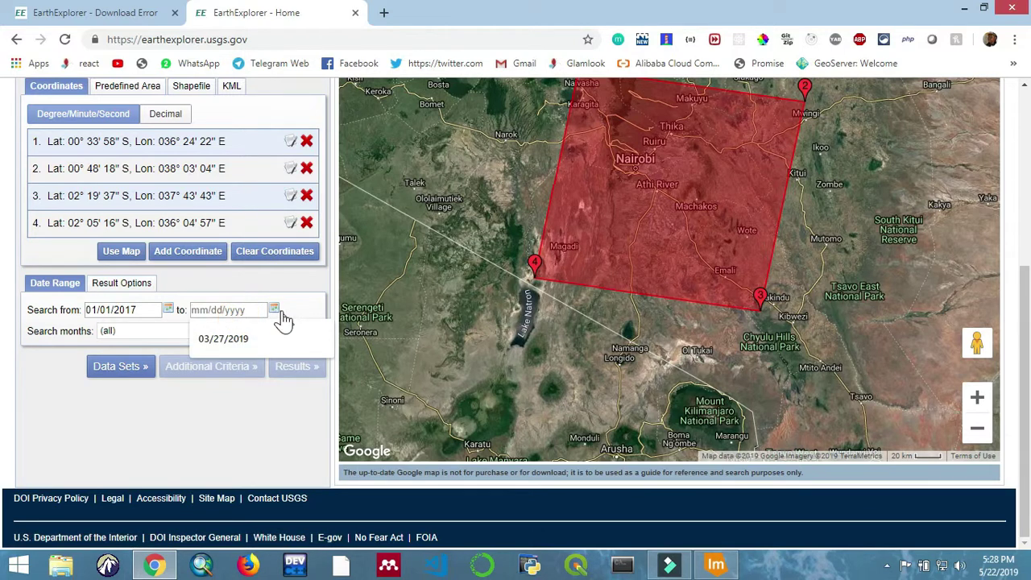
left_click(274, 310)
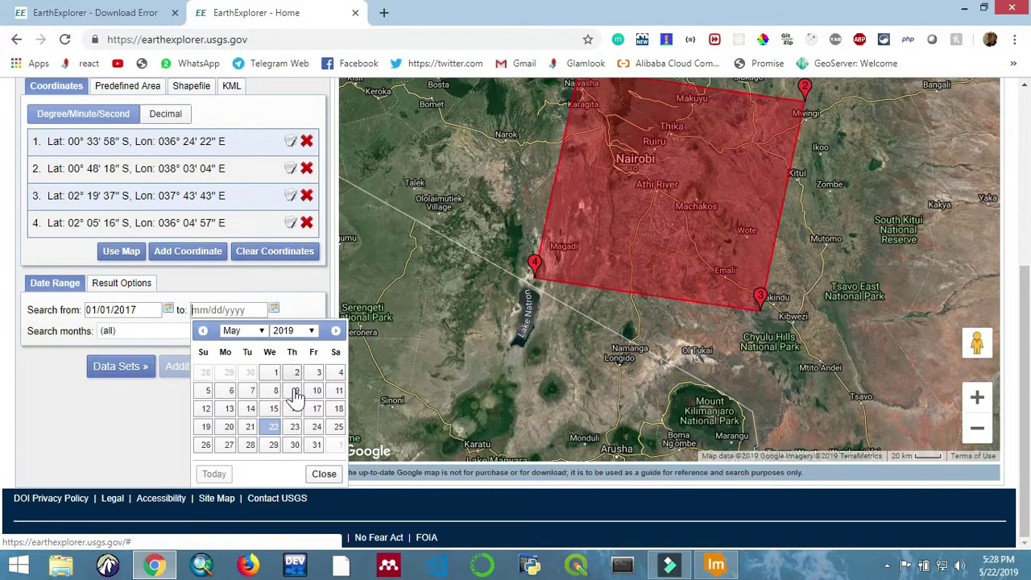
left_click(274, 427)
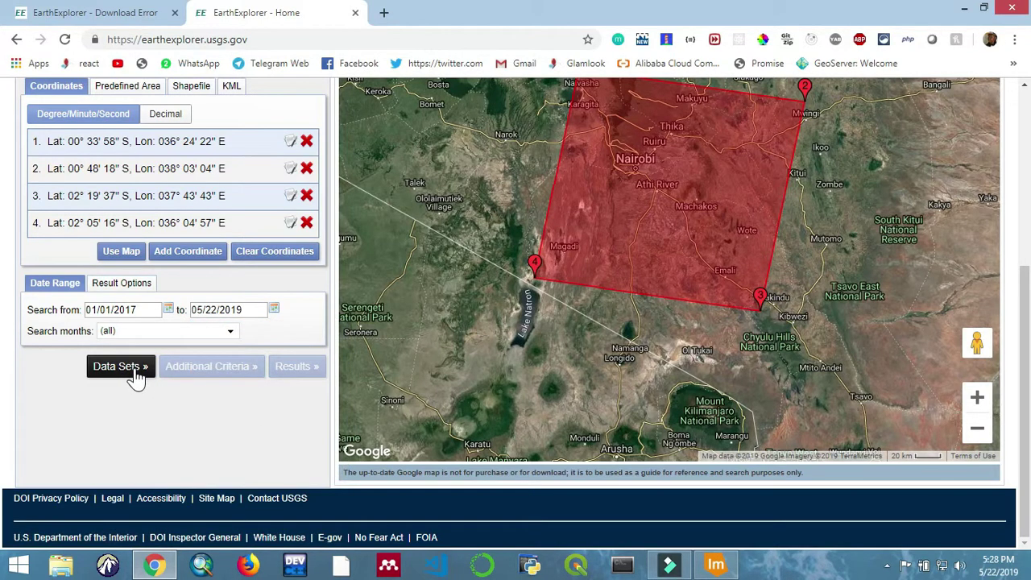
left_click(225, 331)
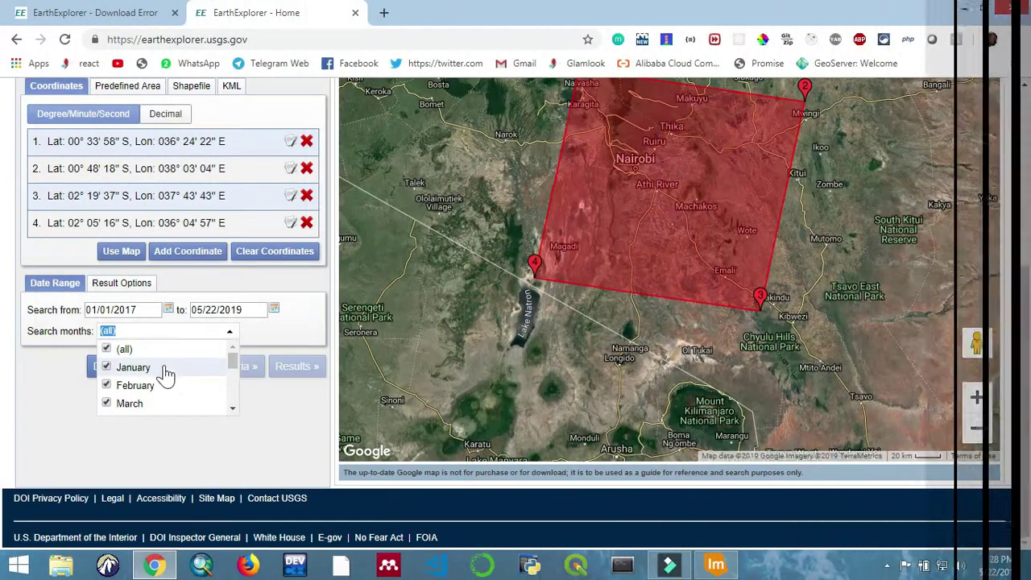
scroll(171, 380, "down", 3)
Tick Landsat 8 OLI/TIRS C1 Level-1 under Landsat > Landsat Collection 1 Level-1
left_click(40, 381)
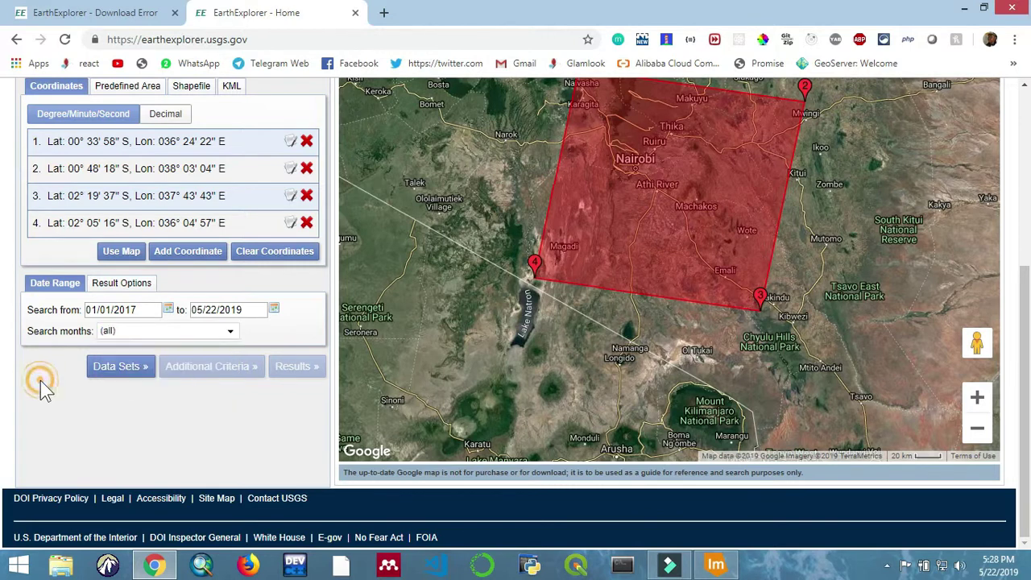
left_click(139, 377)
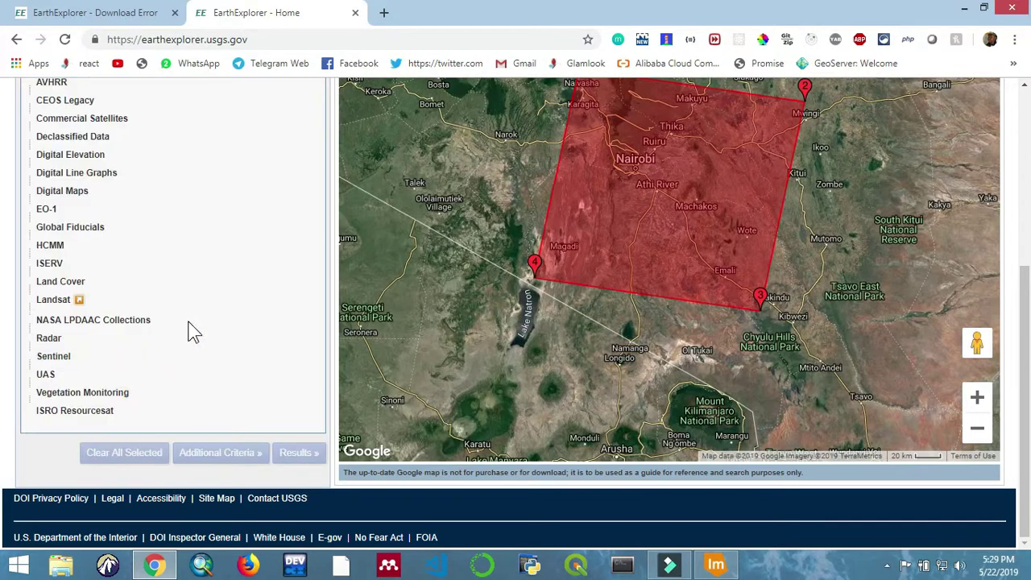
scroll(194, 330, "up", 3)
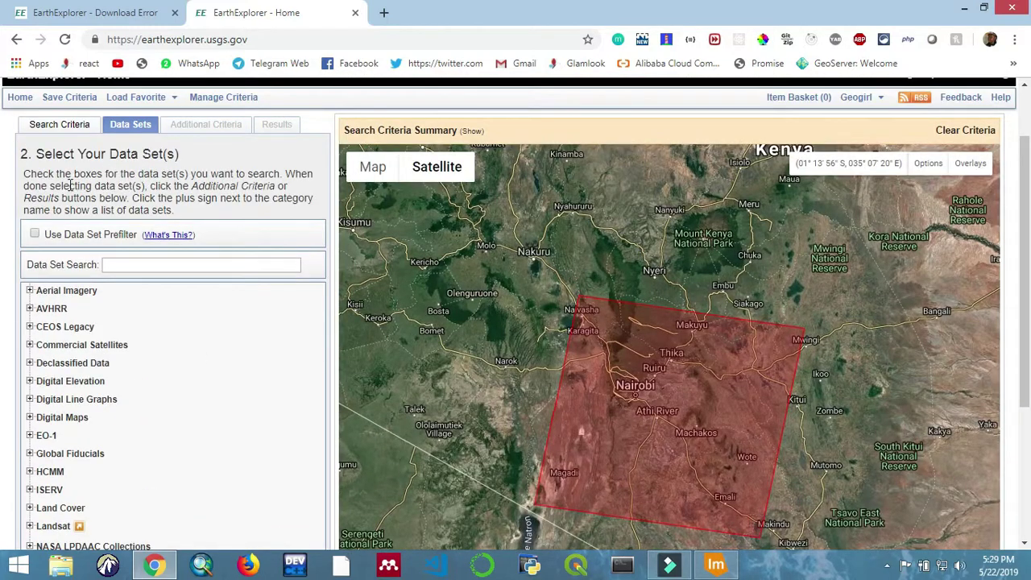
scroll(42, 350, "down", 2)
scroll(42, 348, "down", 1)
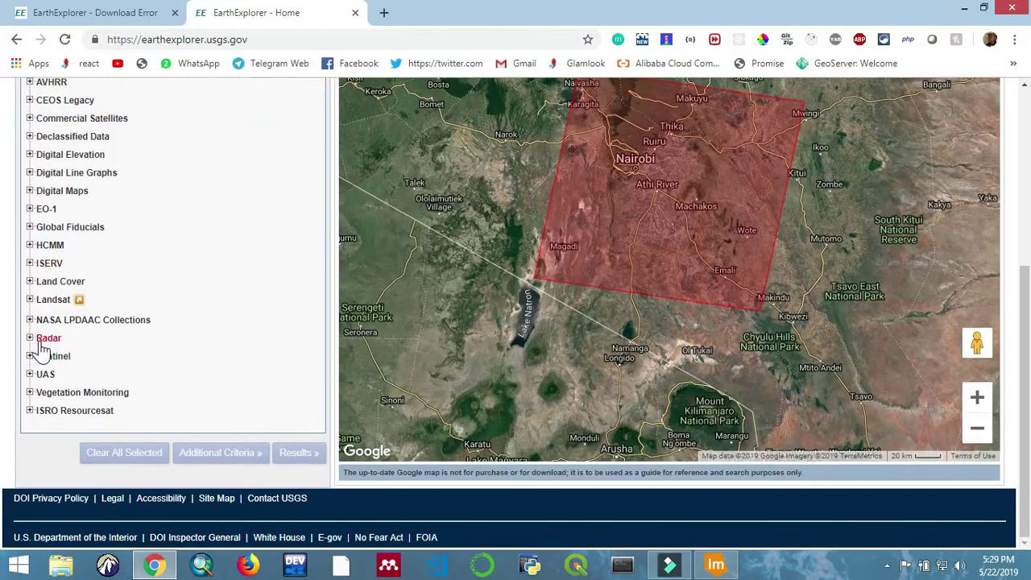
left_click(30, 299)
left_click(42, 353)
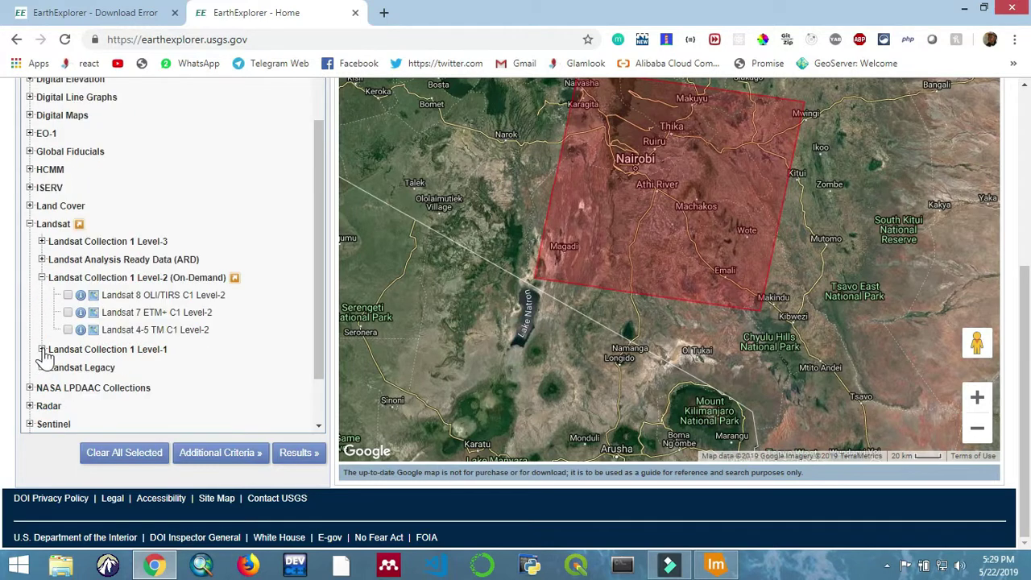
left_click(42, 350)
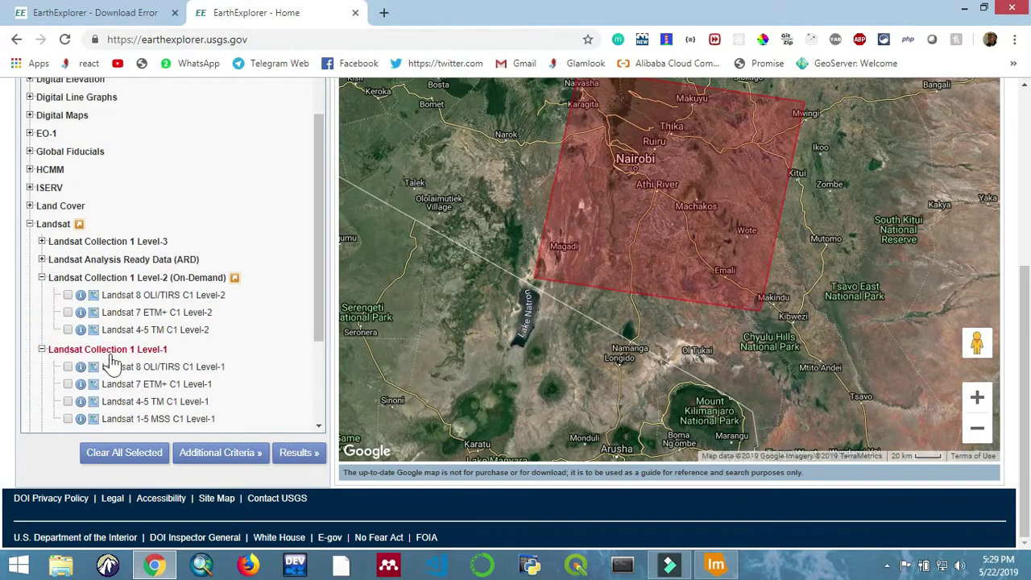
left_click(69, 239)
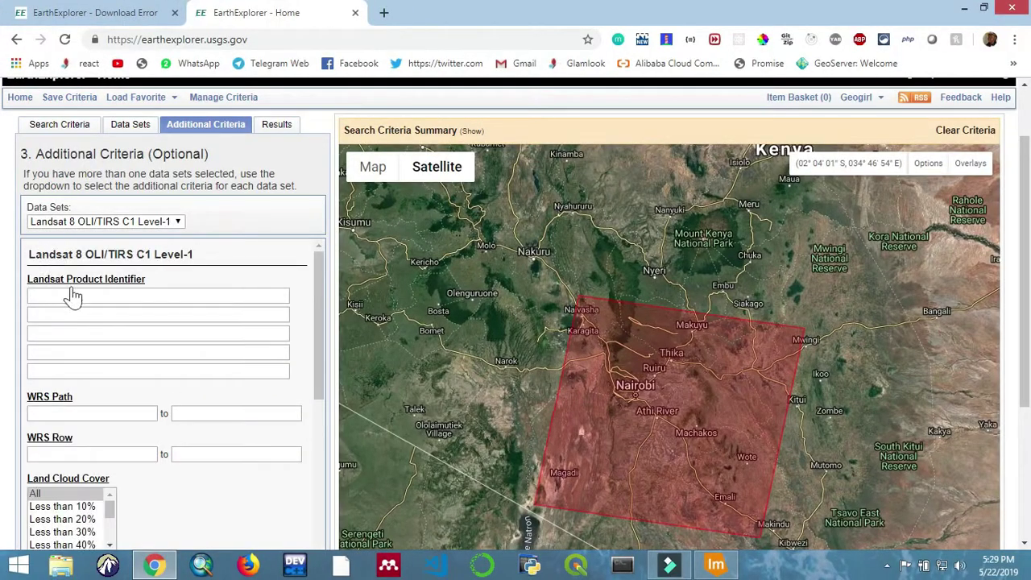
Set land and scene cloud cover to 'Less than 10%' and run the search
scroll(182, 331, "down", 1)
scroll(161, 290, "up", 1)
scroll(133, 423, "down", 1)
scroll(141, 403, "down", 1)
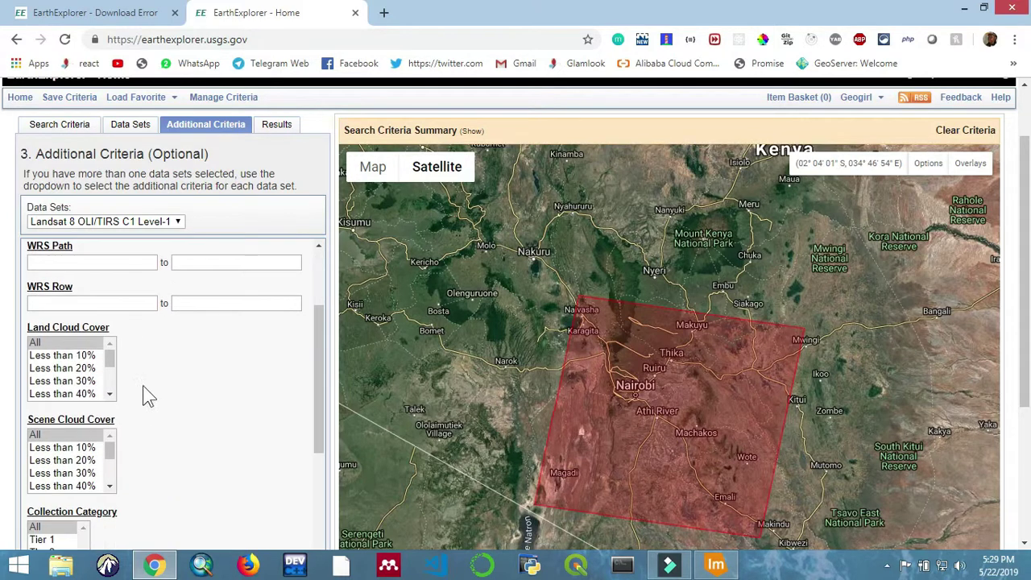
left_click(61, 355)
scroll(158, 362, "down", 2)
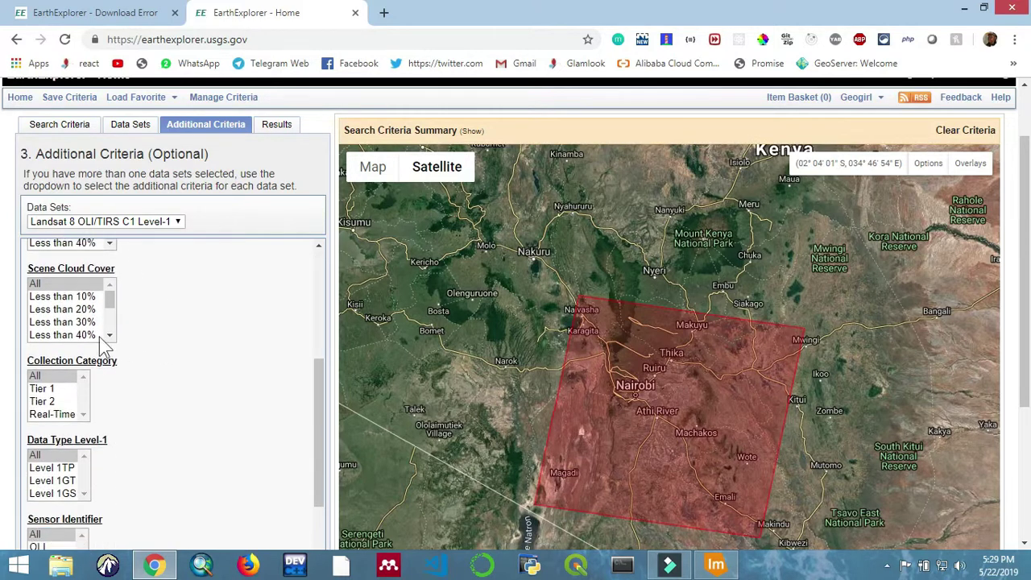
left_click(80, 296)
scroll(198, 366, "down", 1)
scroll(68, 351, "down", 1)
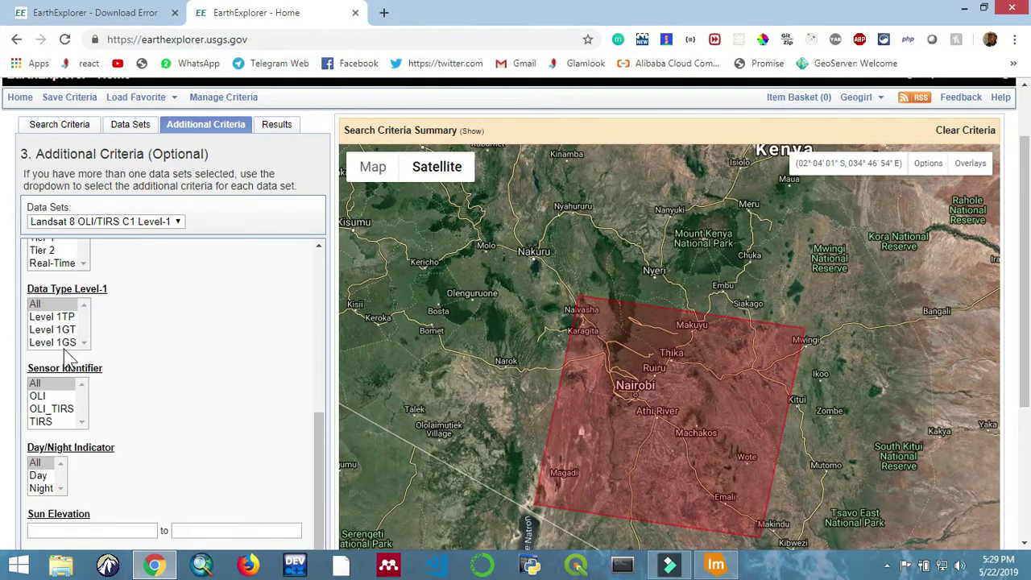
scroll(168, 407, "down", 2)
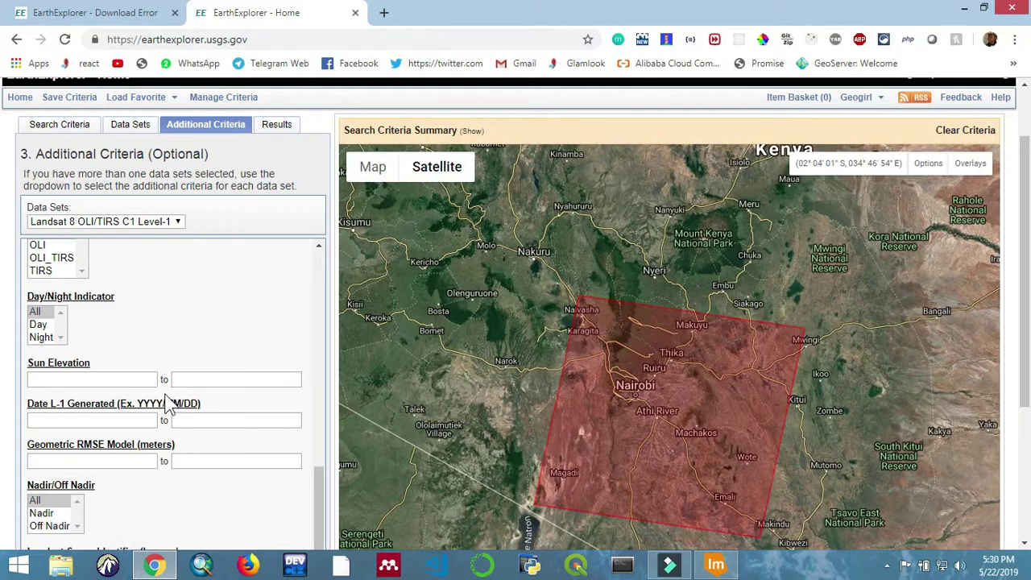
scroll(159, 403, "down", 1)
scroll(95, 381, "up", 1)
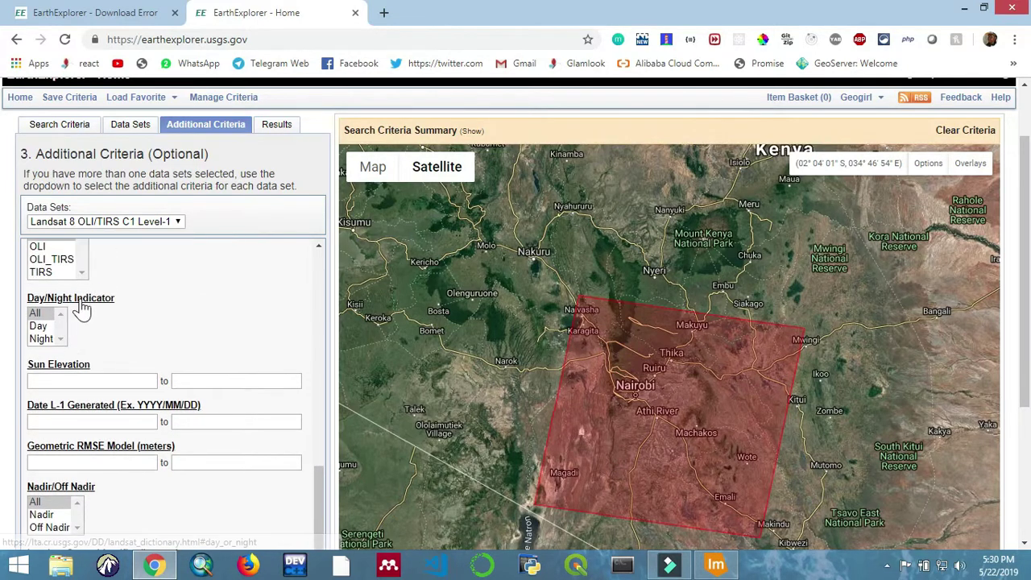
scroll(153, 420, "down", 1)
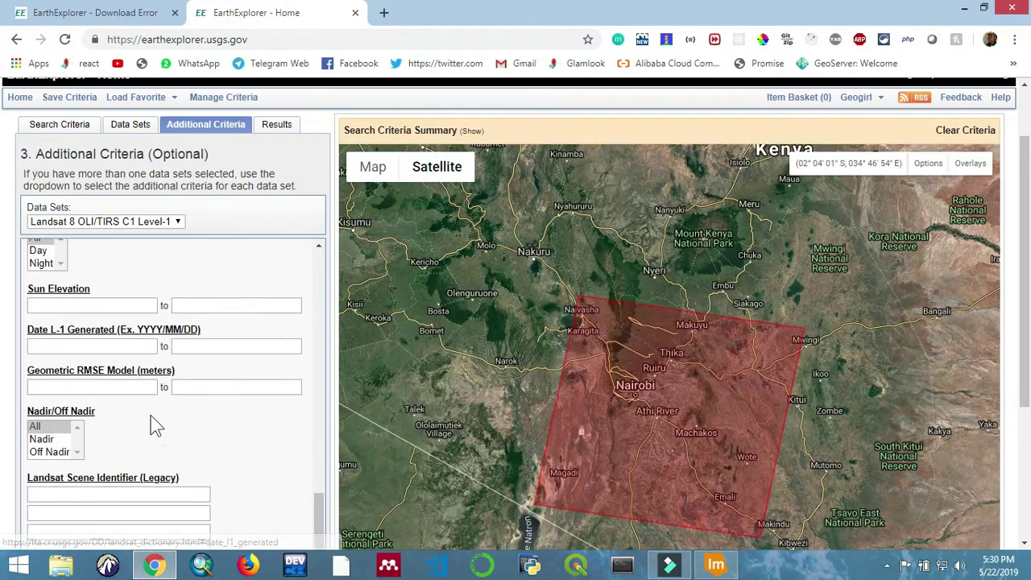
scroll(234, 439, "down", 3)
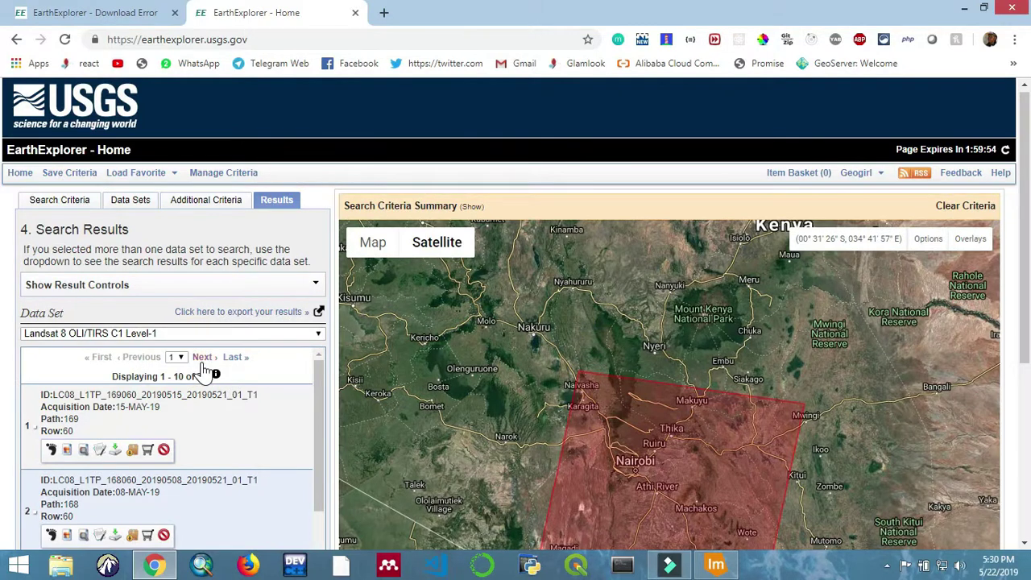
Scroll through the 73 Landsat 8 result scenes and their thumbnails
scroll(202, 368, "down", 2)
scroll(241, 386, "up", 2)
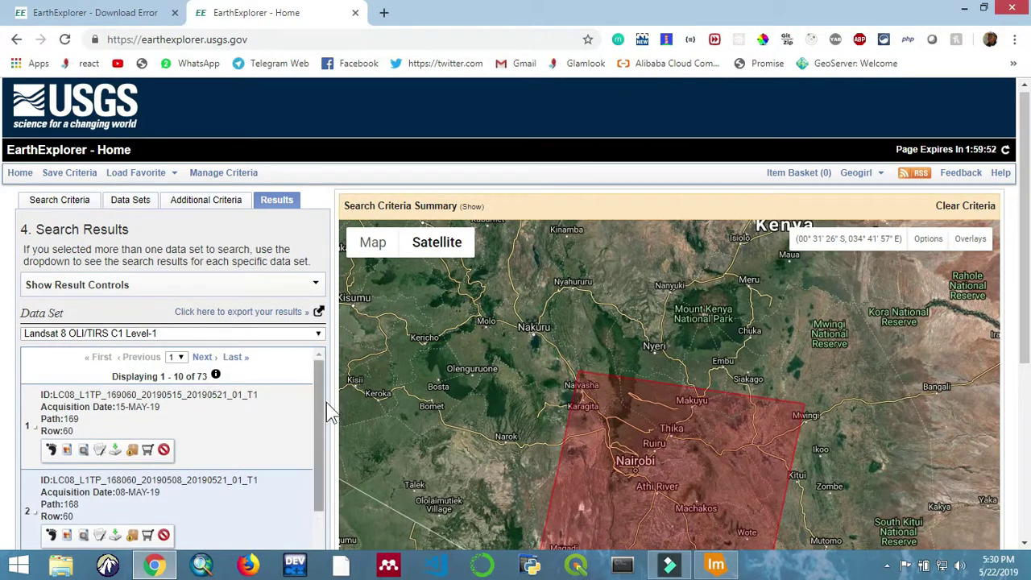
scroll(330, 415, "down", 2)
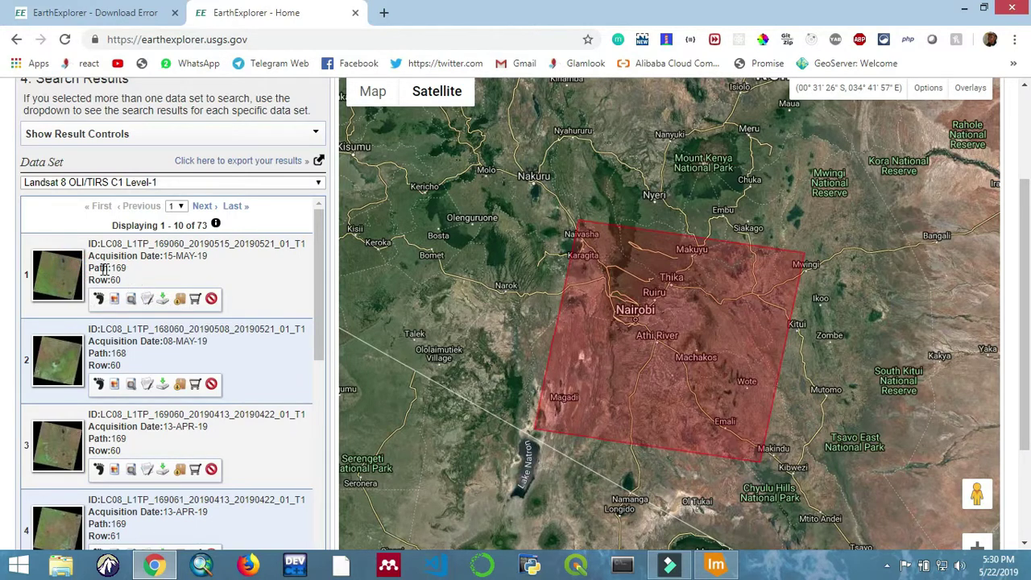
left_click(74, 272)
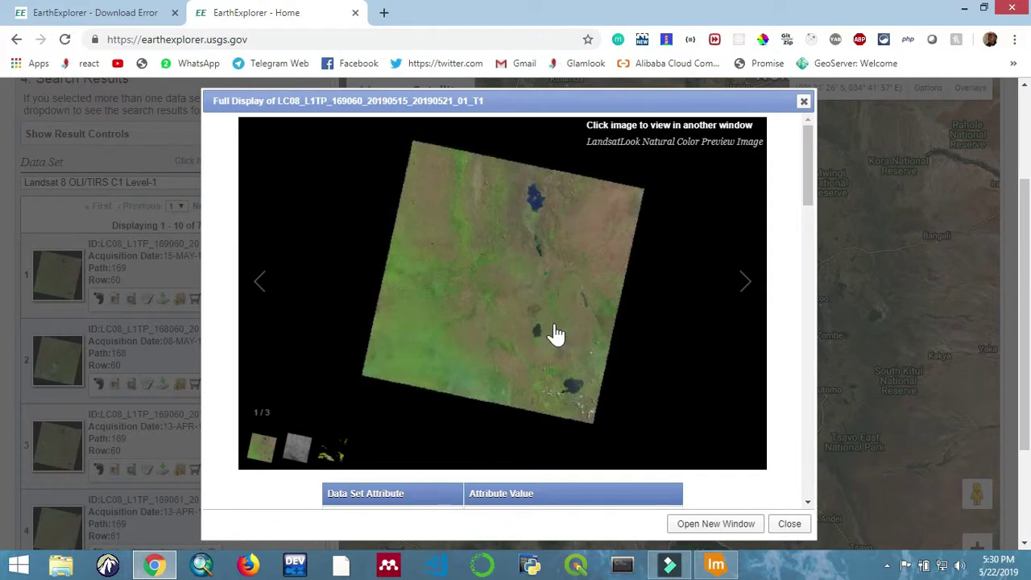
mouse_move(503, 282)
left_click(736, 290)
left_click(739, 290)
left_click(739, 290)
scroll(730, 403, "down", 2)
scroll(734, 425, "down", 2)
scroll(433, 294, "down", 1)
scroll(433, 295, "down", 2)
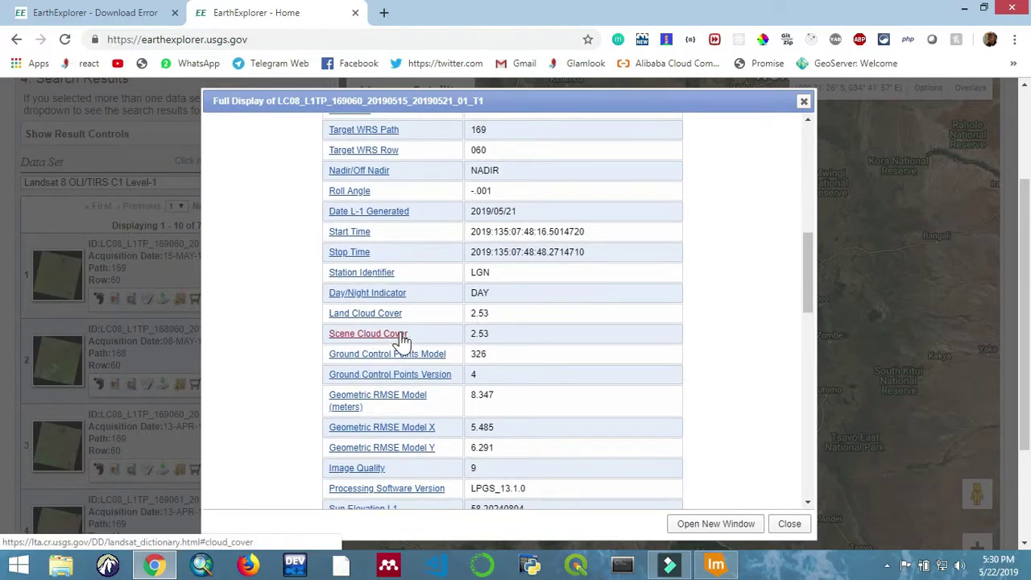
left_click(490, 336)
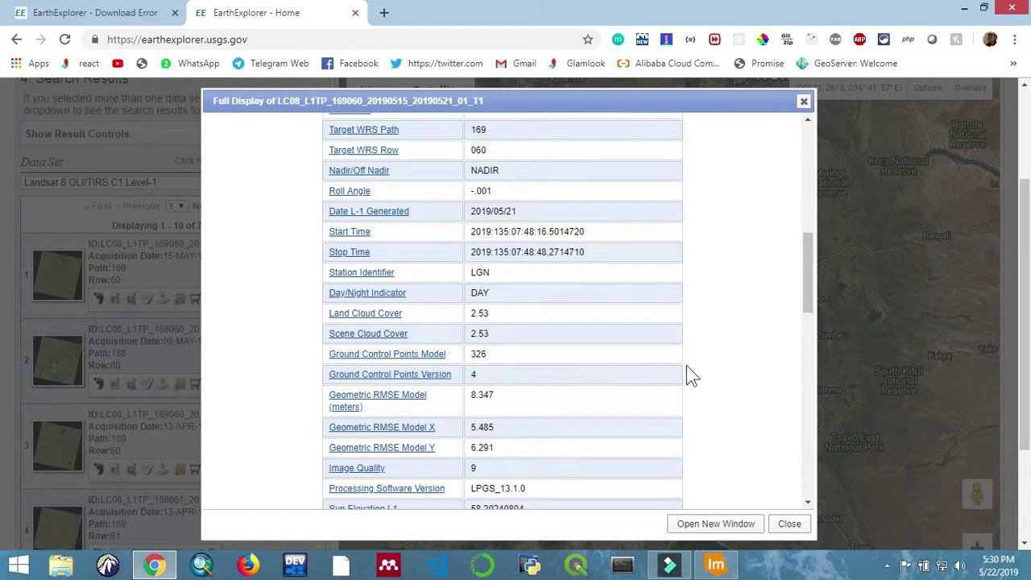
scroll(709, 402, "down", 2)
scroll(639, 342, "up", 3)
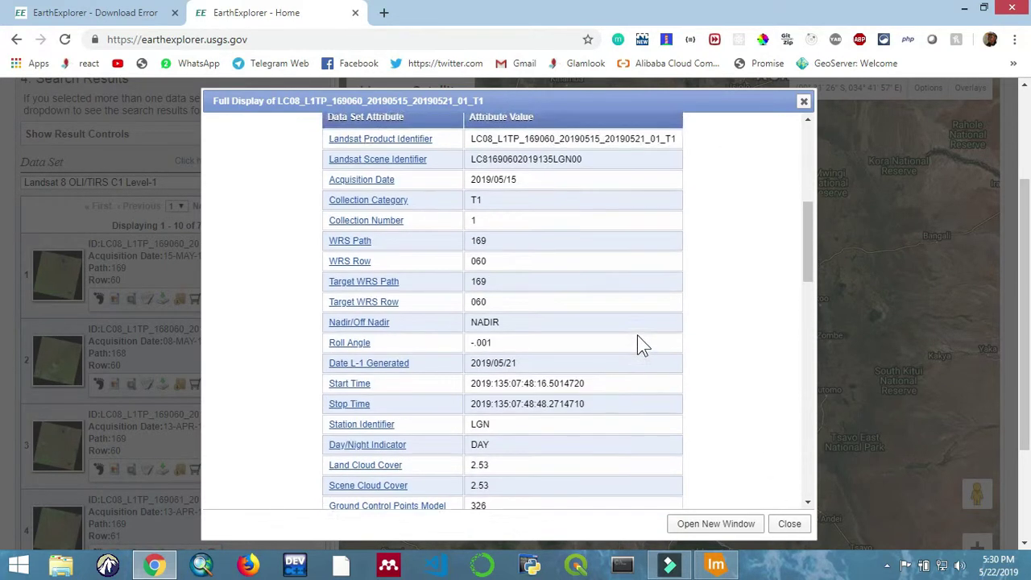
scroll(639, 342, "up", 2)
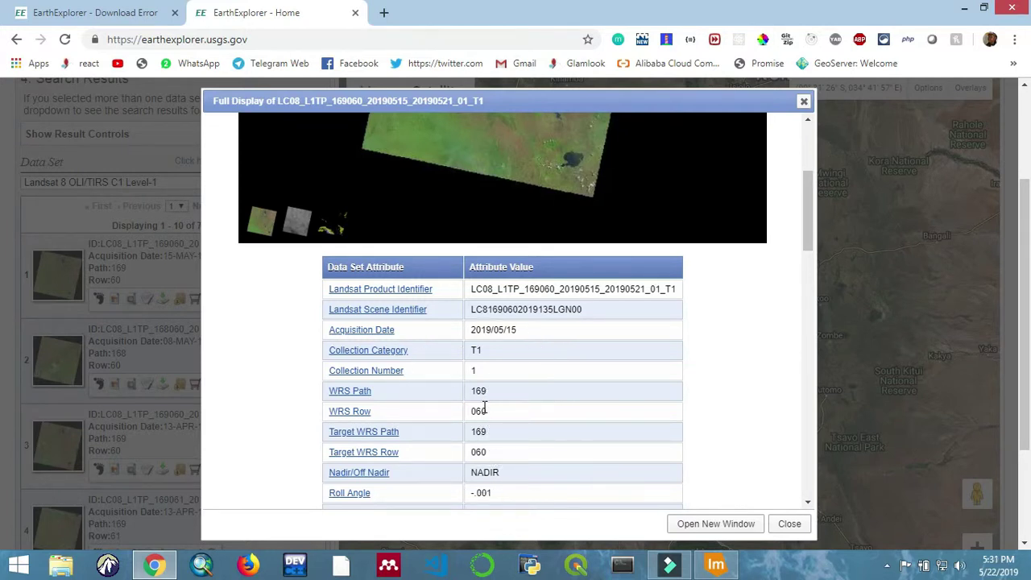
left_click(788, 525)
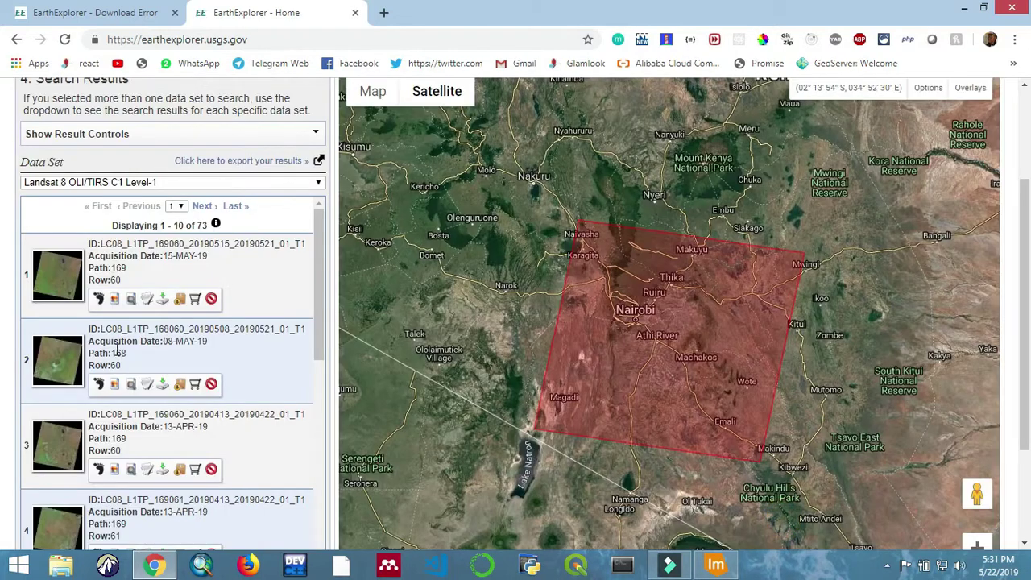
scroll(246, 342, "down", 1)
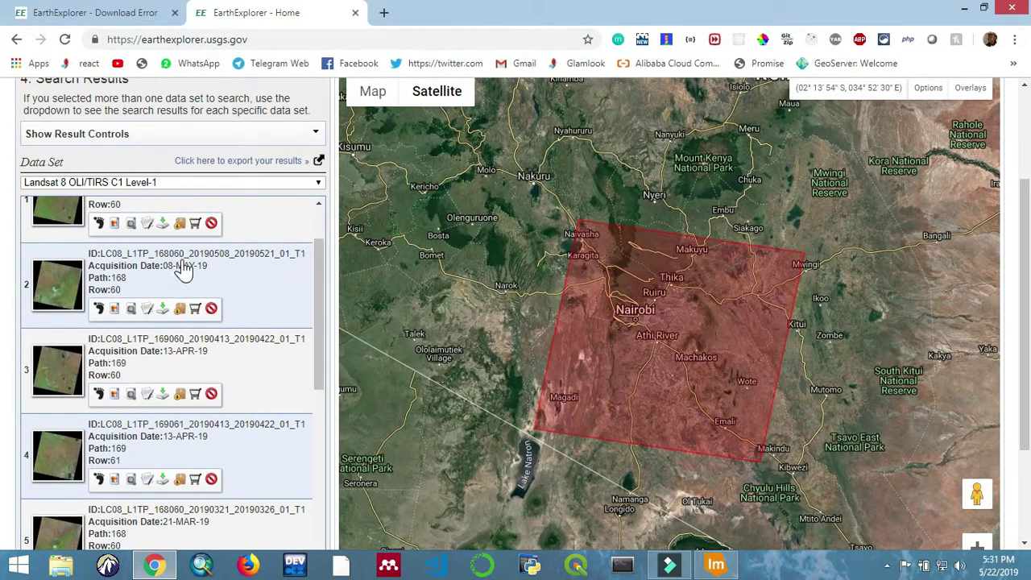
scroll(210, 346, "down", 2)
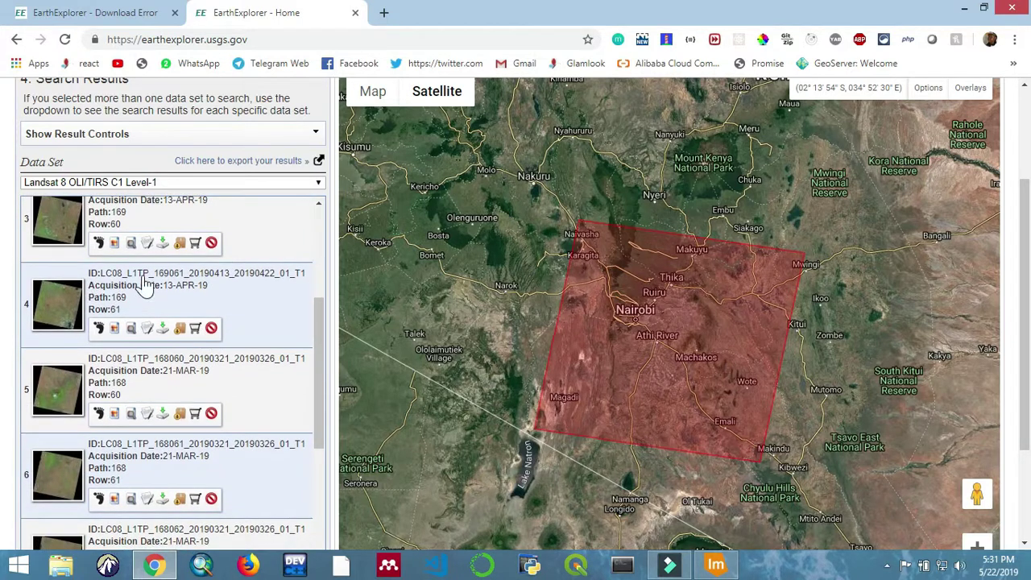
scroll(244, 316, "down", 2)
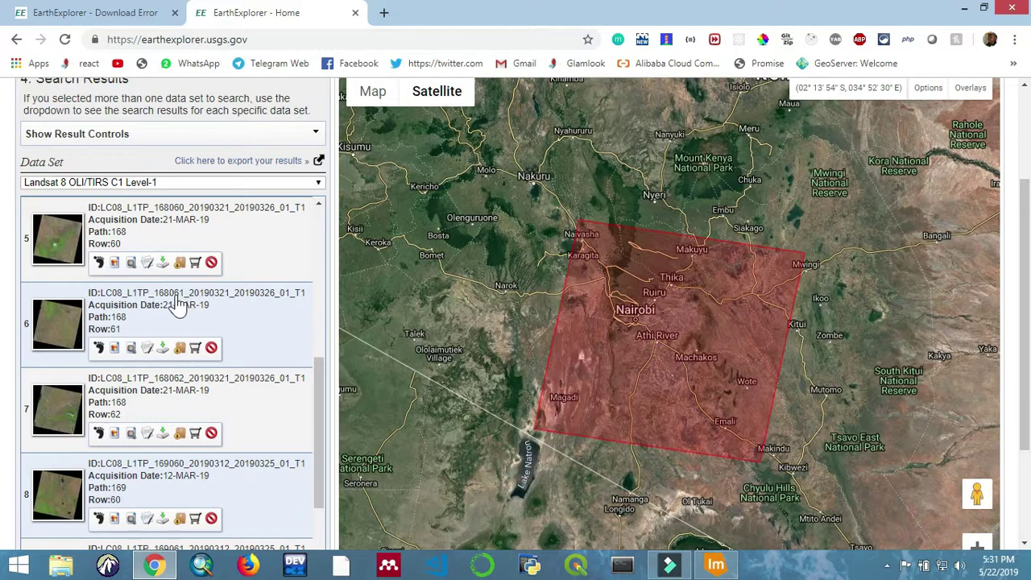
left_click(115, 328)
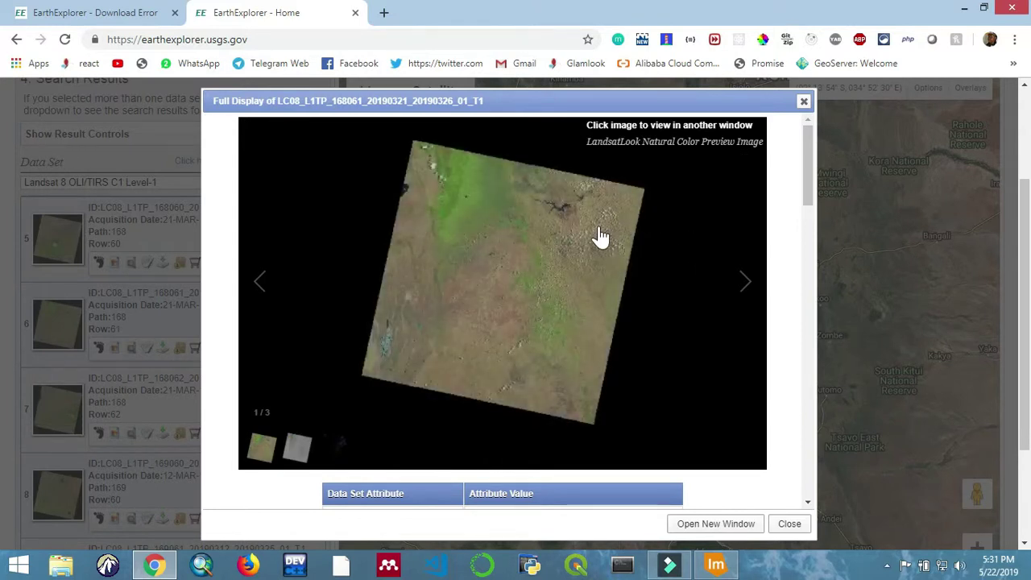
scroll(686, 318, "down", 3)
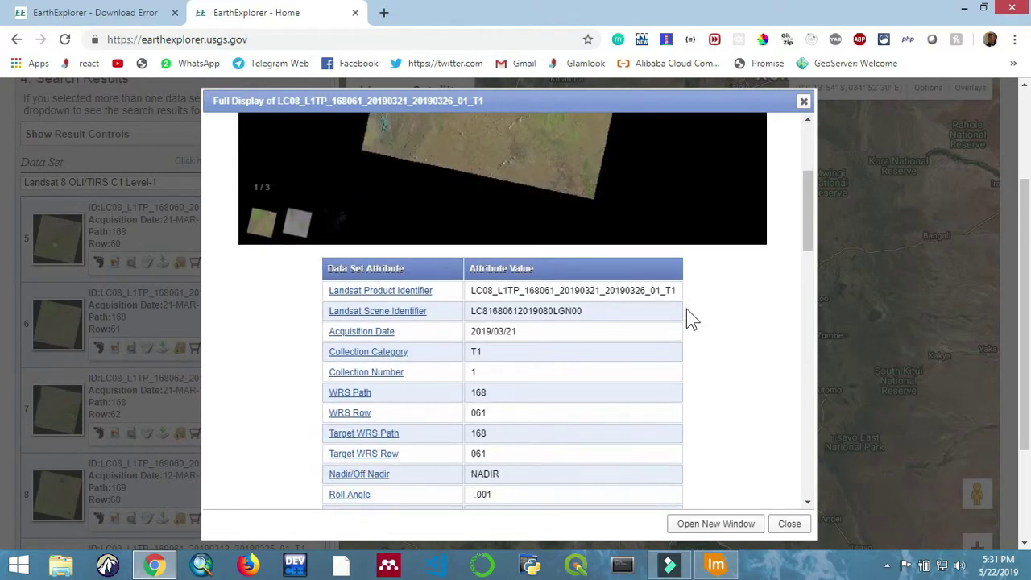
scroll(687, 319, "down", 1)
scroll(686, 319, "down", 2)
scroll(687, 318, "down", 2)
scroll(454, 250, "down", 1)
scroll(453, 252, "down", 1)
scroll(454, 256, "down", 2)
scroll(454, 256, "up", 2)
scroll(454, 257, "up", 3)
scroll(454, 256, "up", 1)
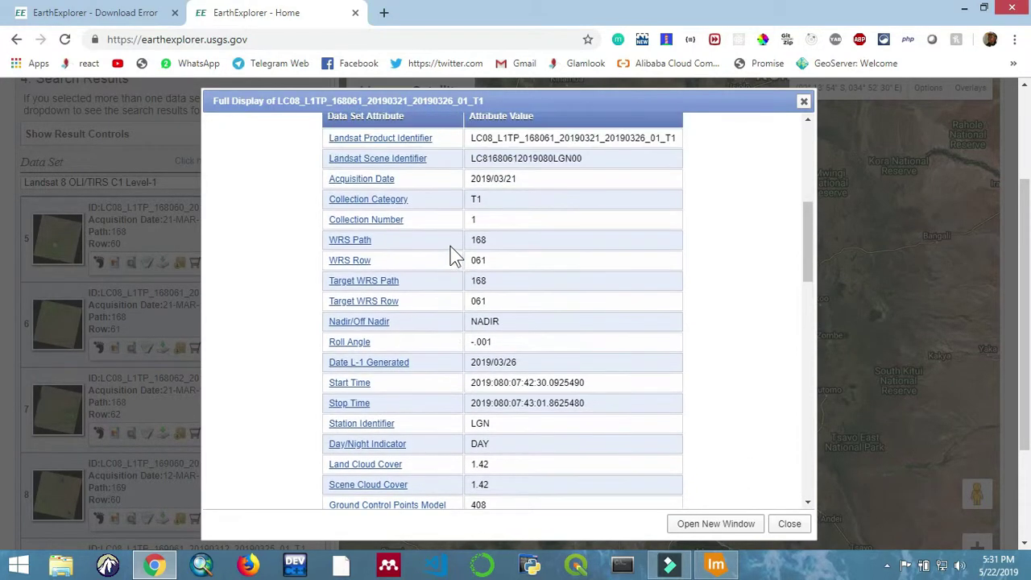
scroll(454, 256, "up", 1)
scroll(452, 250, "down", 3)
scroll(452, 249, "down", 2)
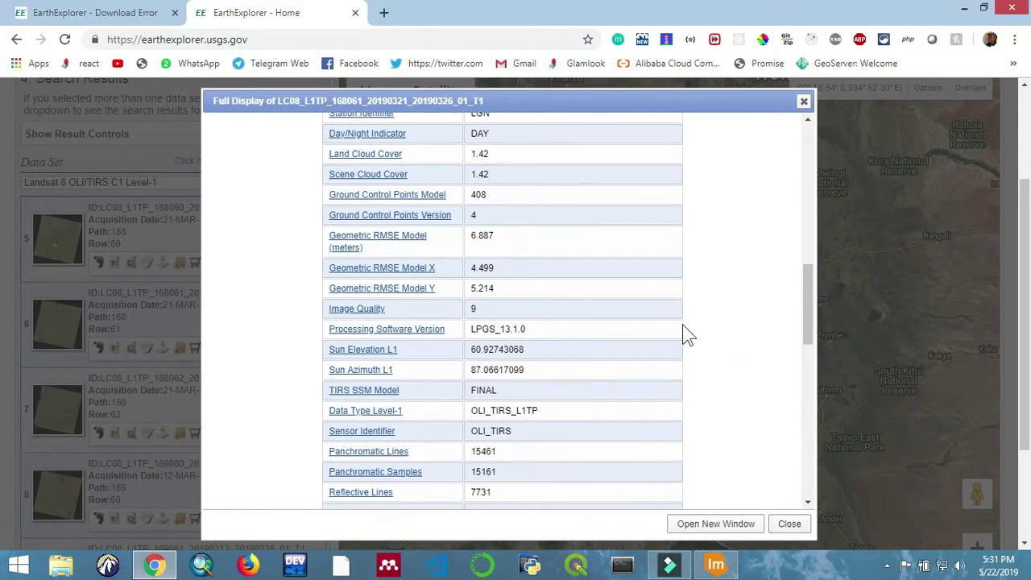
scroll(684, 326, "up", 5)
scroll(682, 311, "down", 5)
scroll(689, 313, "down", 5)
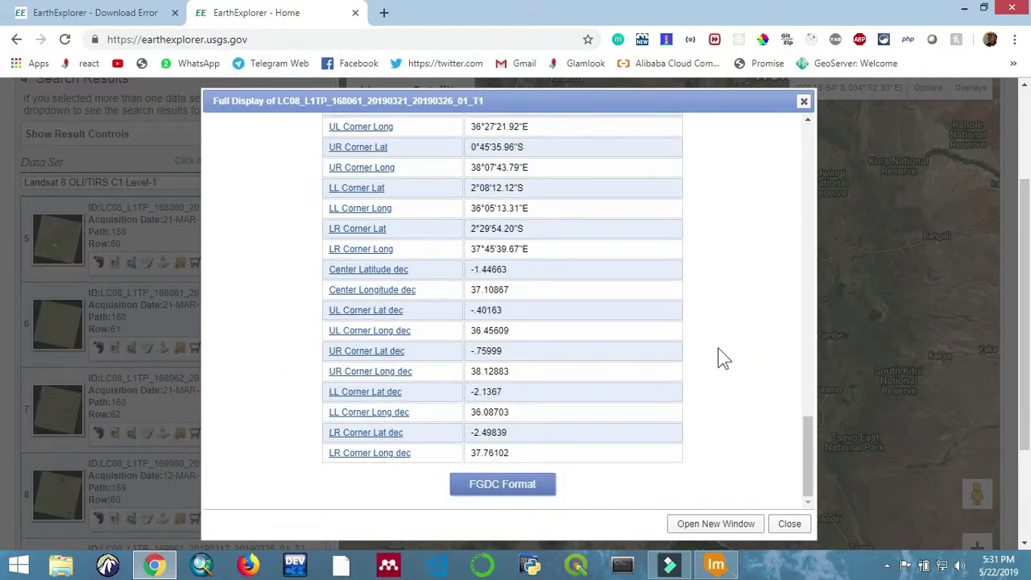
left_click(790, 525)
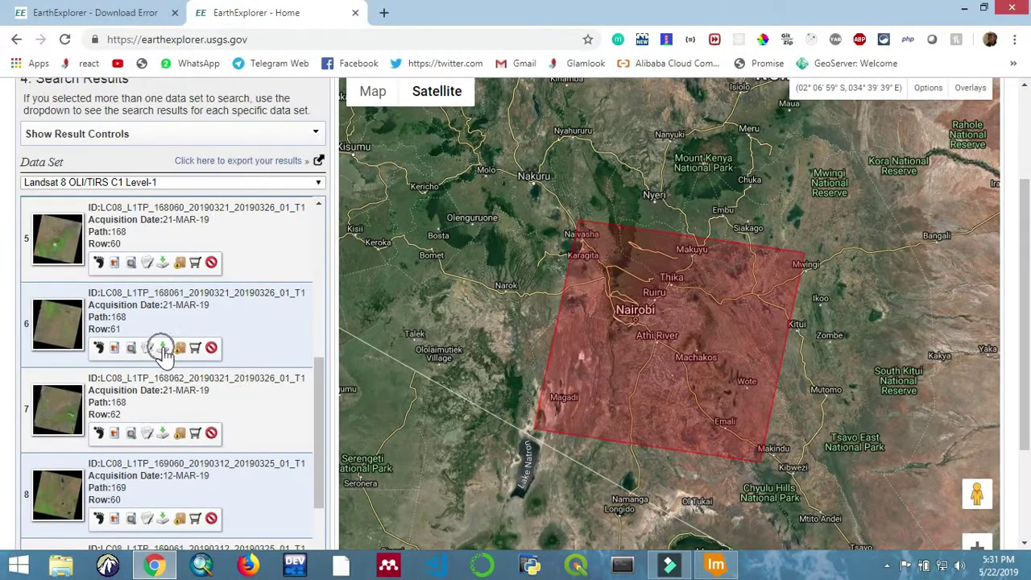
Download the 928 MB Level-1 GeoTIFF product for the path 168, row 061 scene
left_click(163, 350)
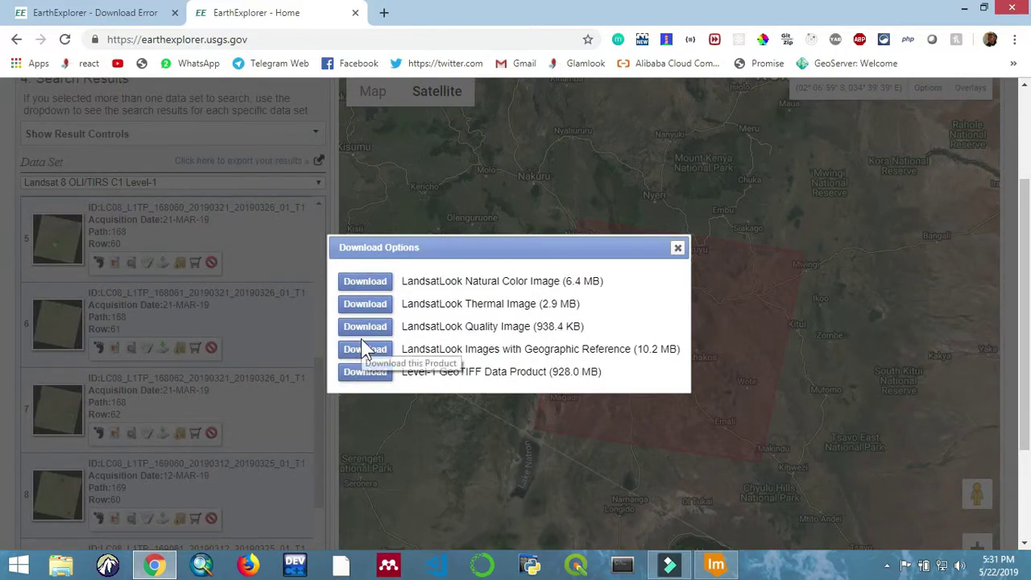
left_click(360, 374)
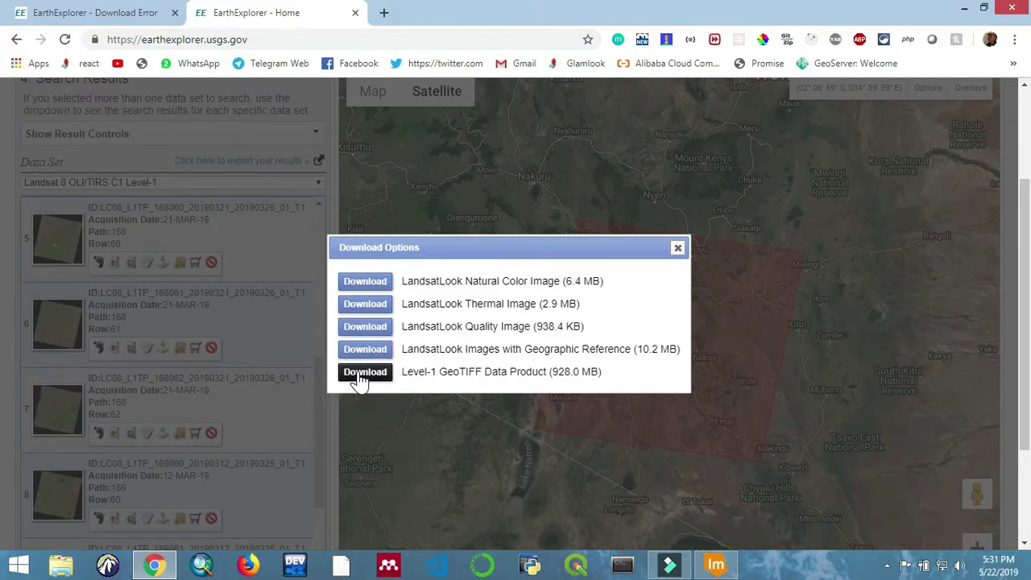
left_click(360, 373)
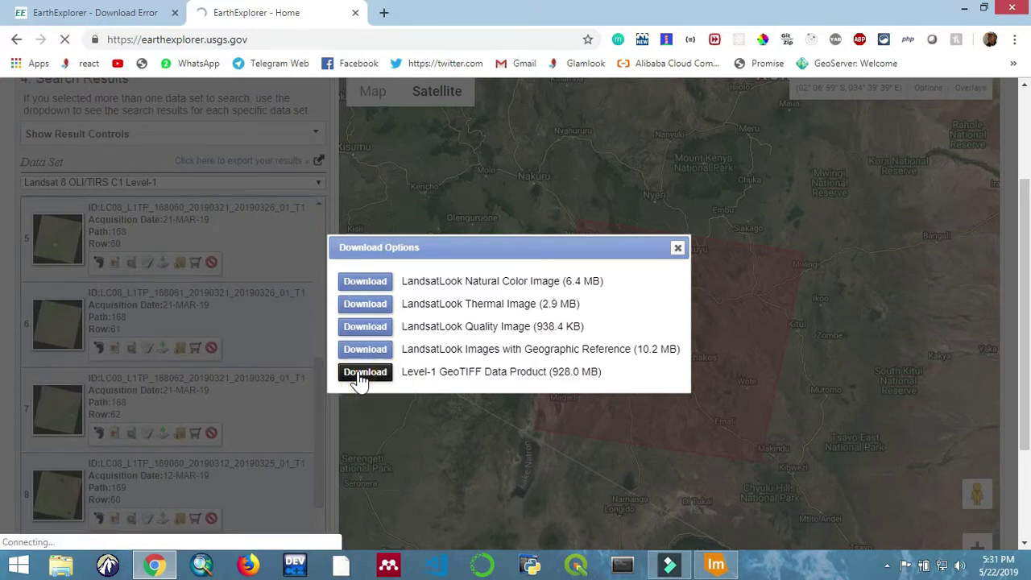